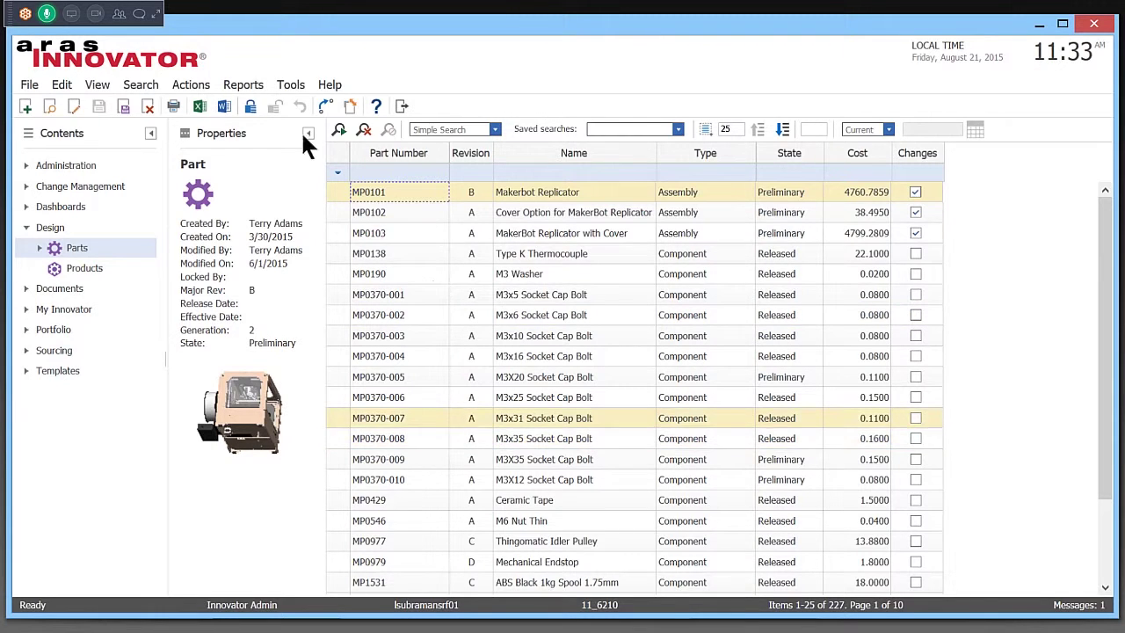
Run the Parts and Docs report full-screen and review its Buy and Make pie charts and state tables.
click(243, 85)
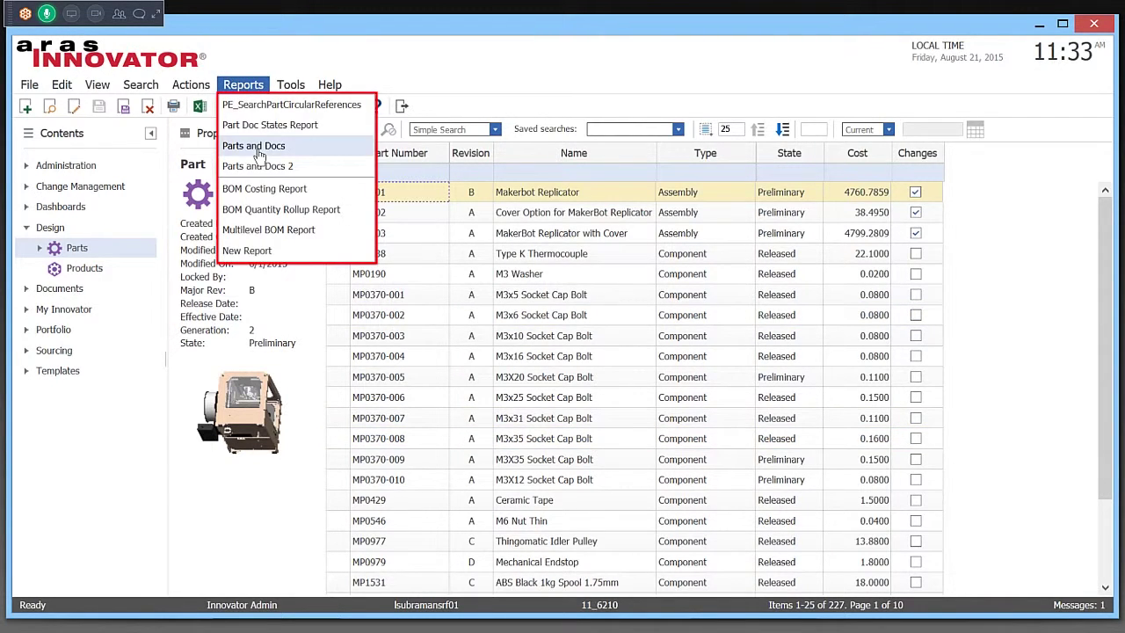
click(259, 148)
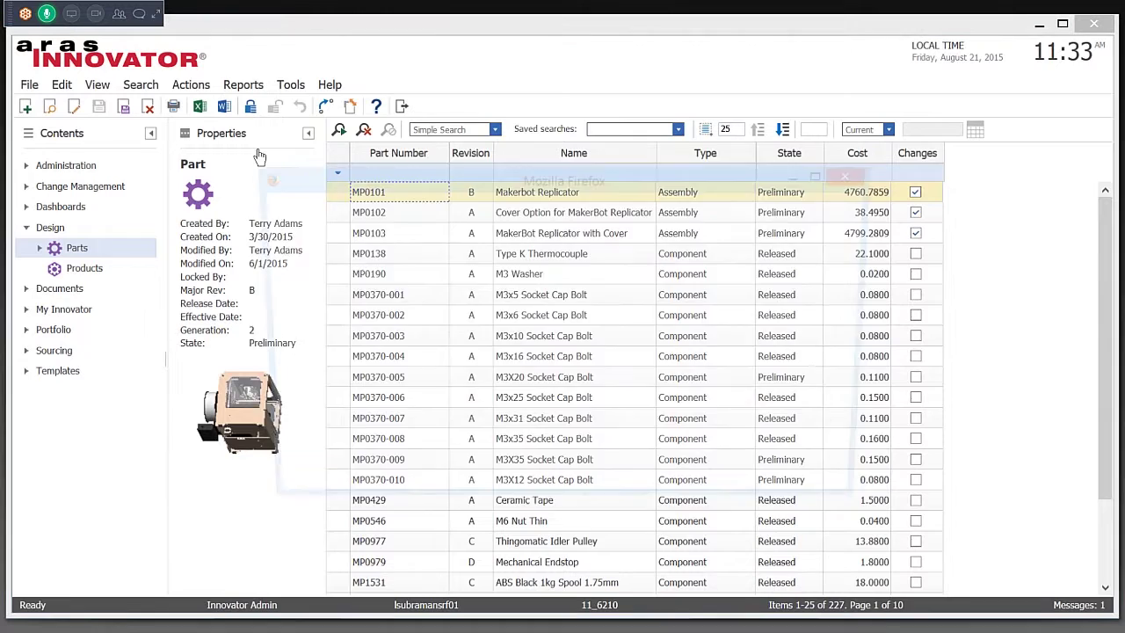
click(827, 174)
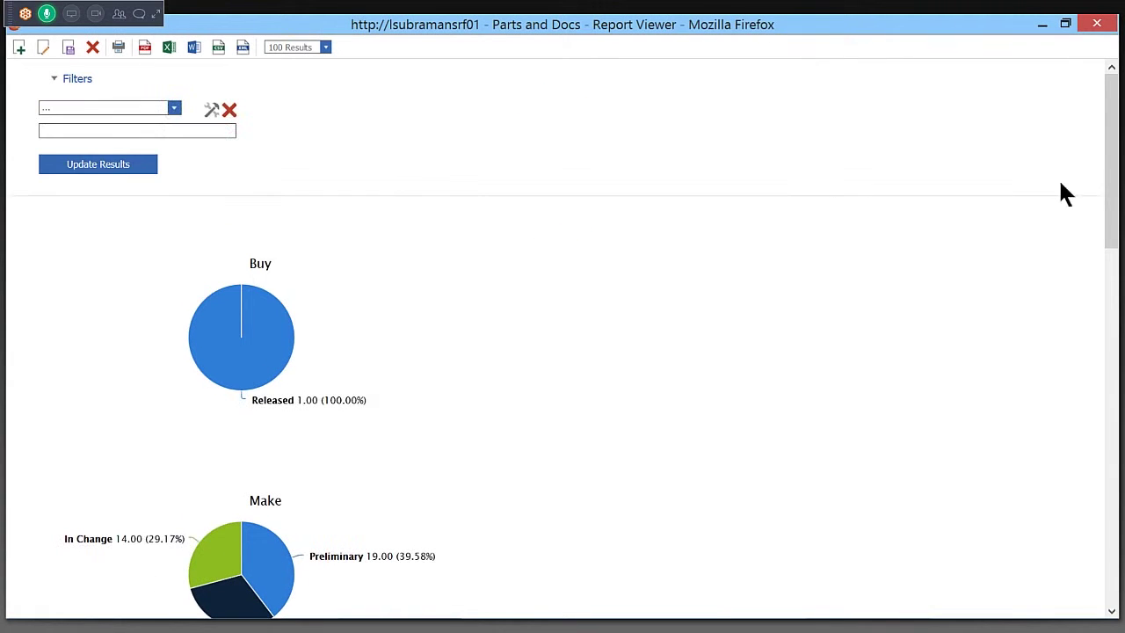
drag(1112, 154, 1112, 323)
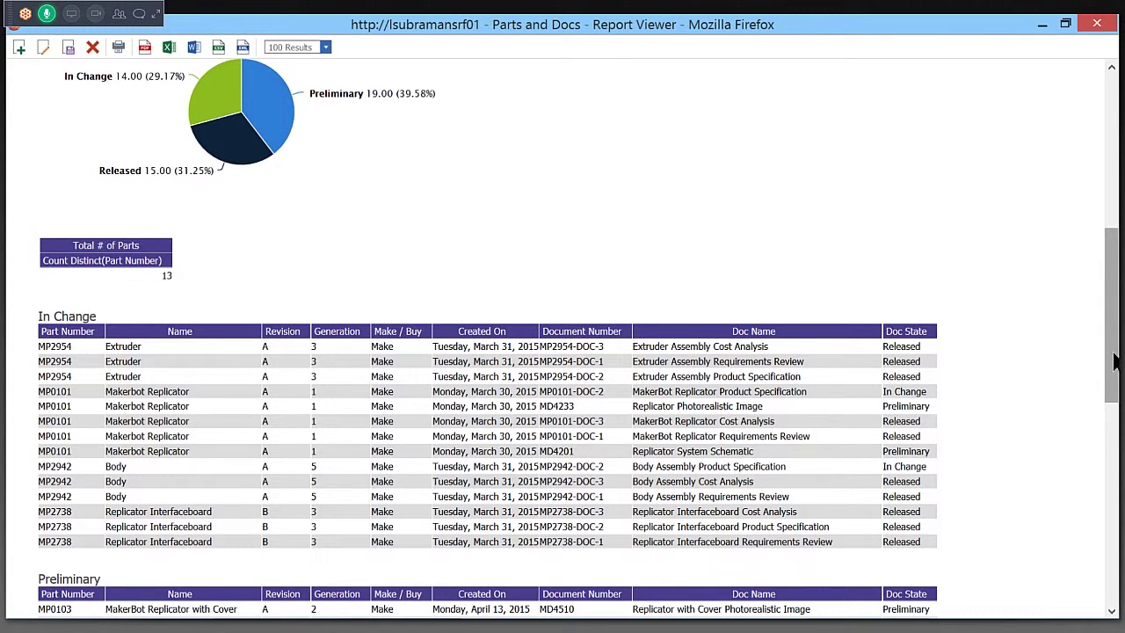
drag(1112, 367, 1105, 415)
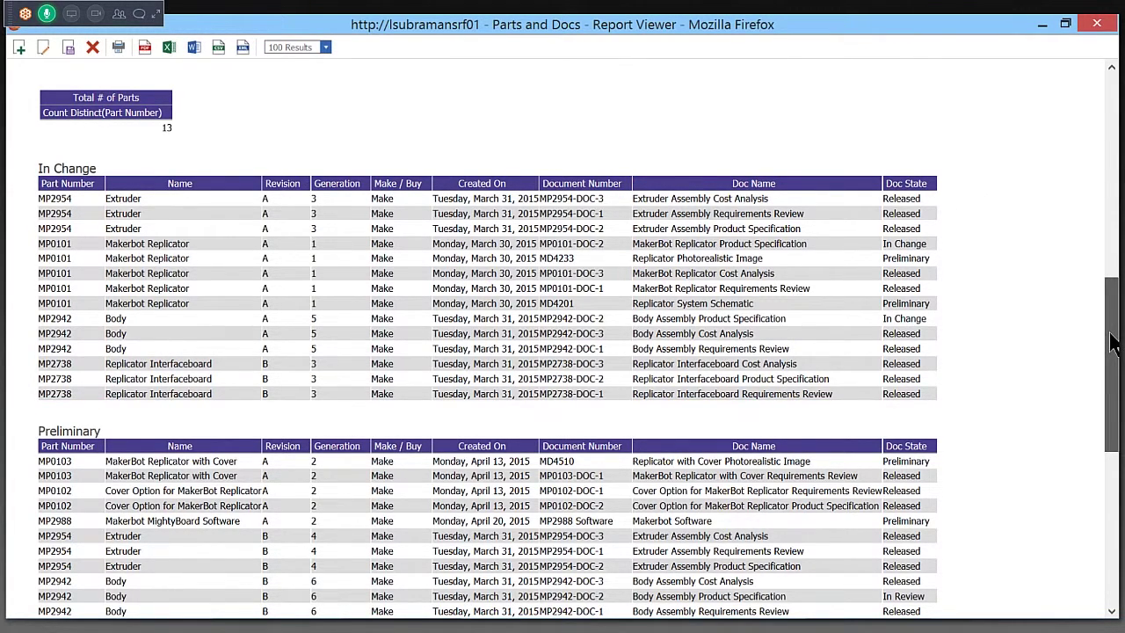
drag(1111, 343, 1112, 399)
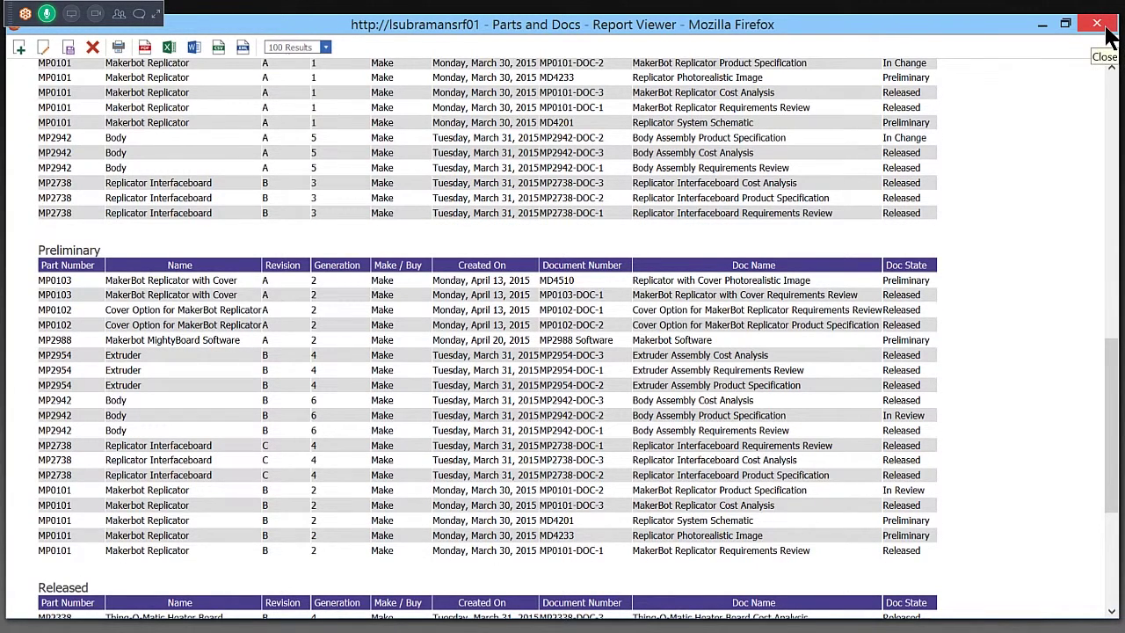
click(1097, 24)
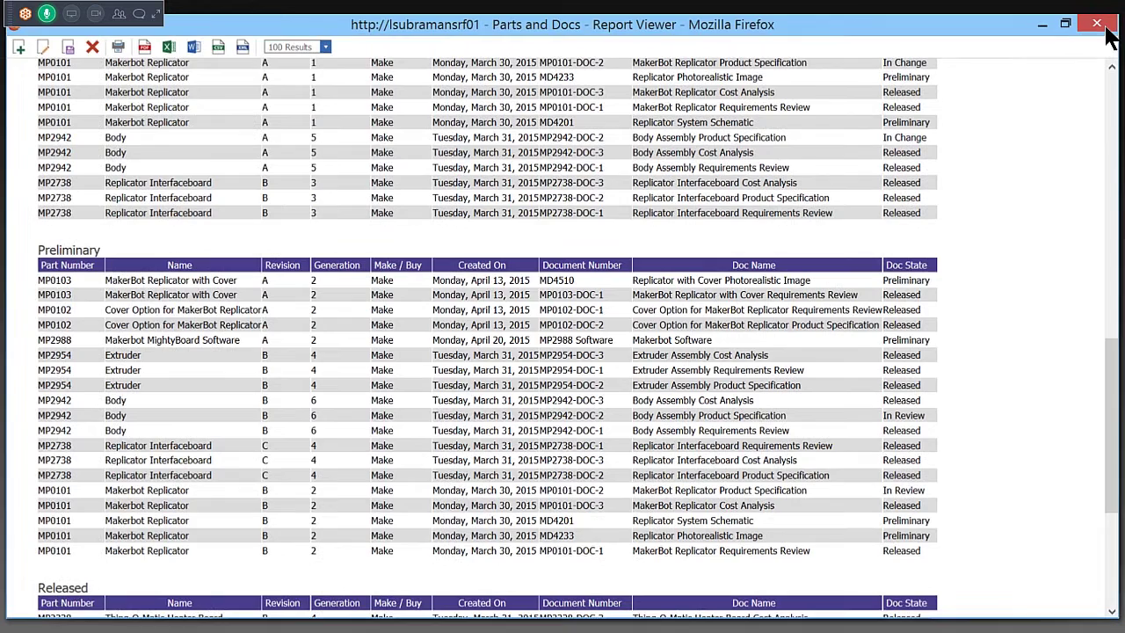
Start a new self-service report on the Part item type and add related Documents (Document) to its structure.
click(243, 85)
click(248, 251)
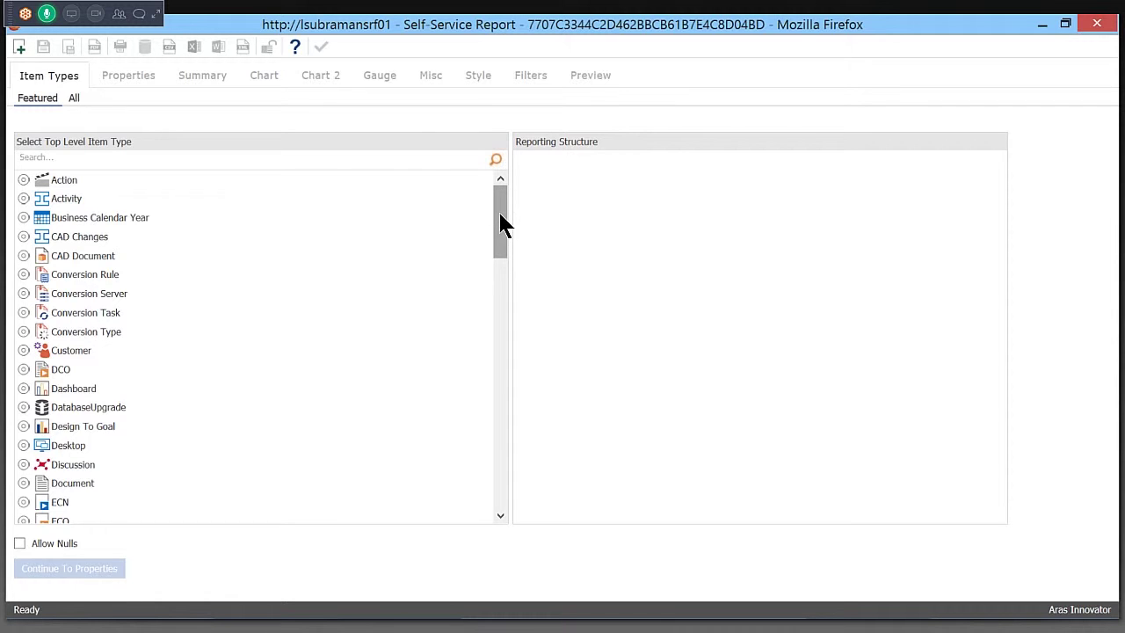
drag(498, 211, 496, 187)
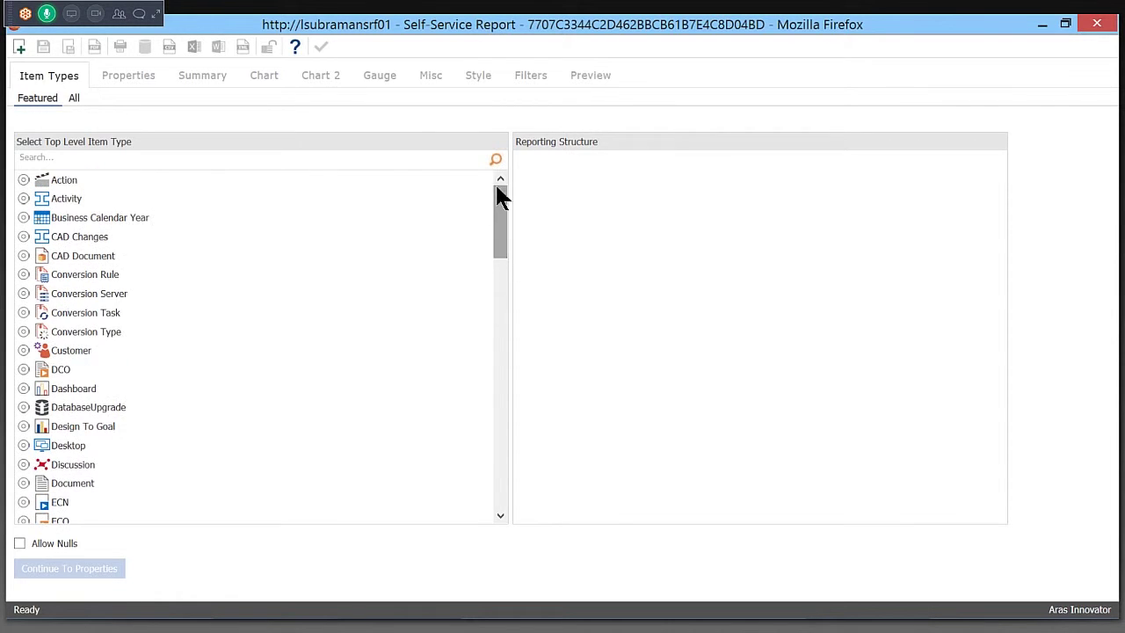
click(410, 158)
text(part)
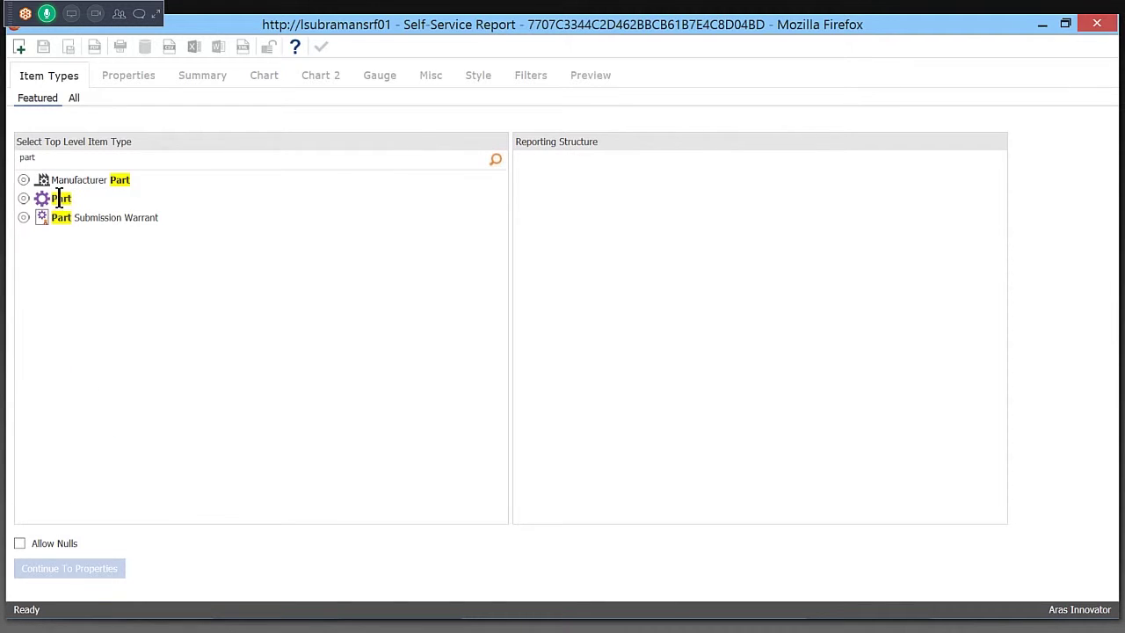
double_click(24, 199)
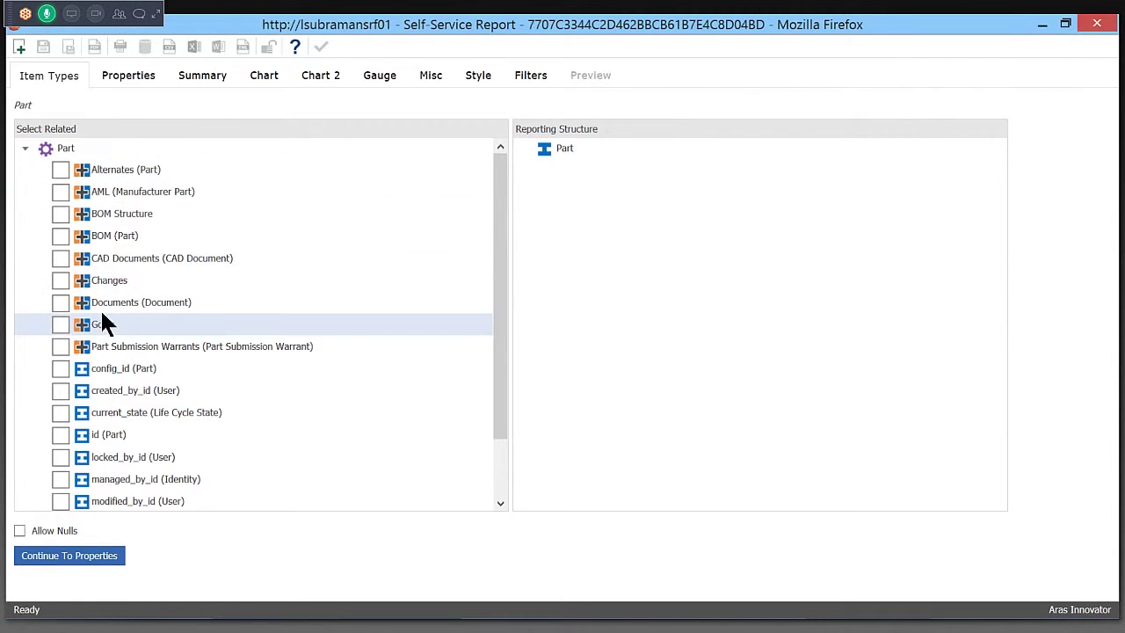
click(62, 303)
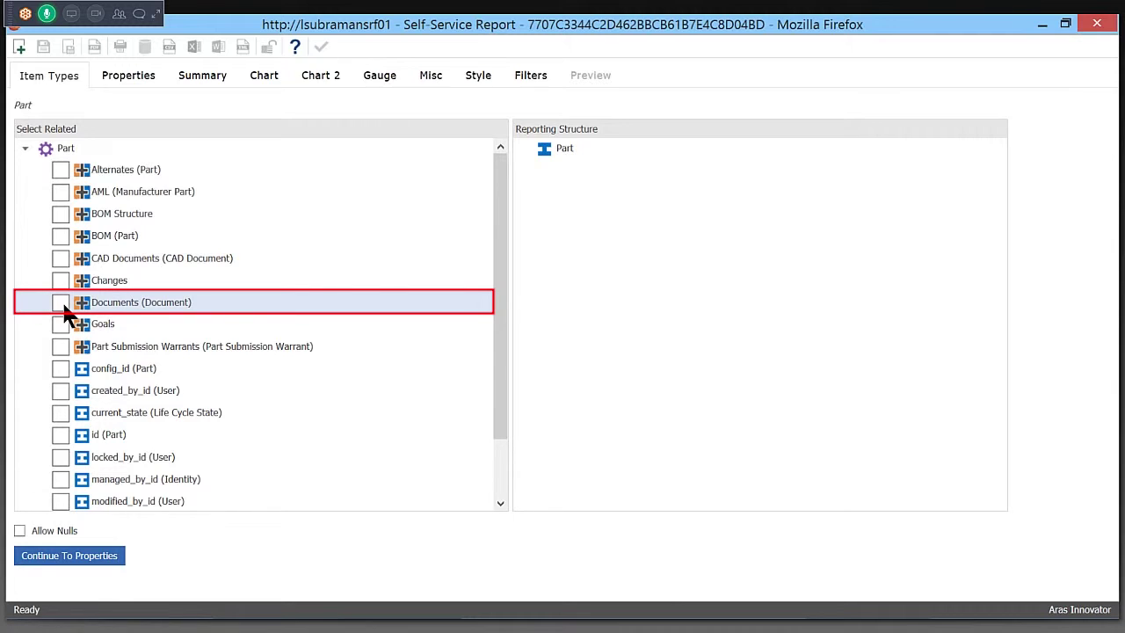
click(61, 303)
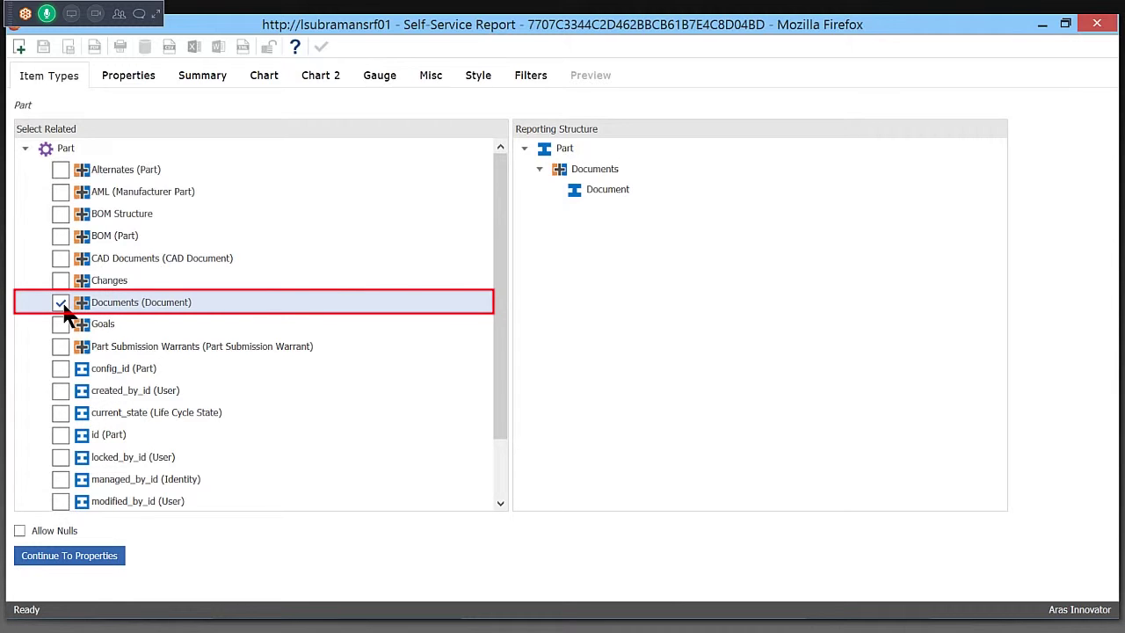
Add Part Number, Name, Revision, State and Make / Buy as Part columns of the report.
click(69, 557)
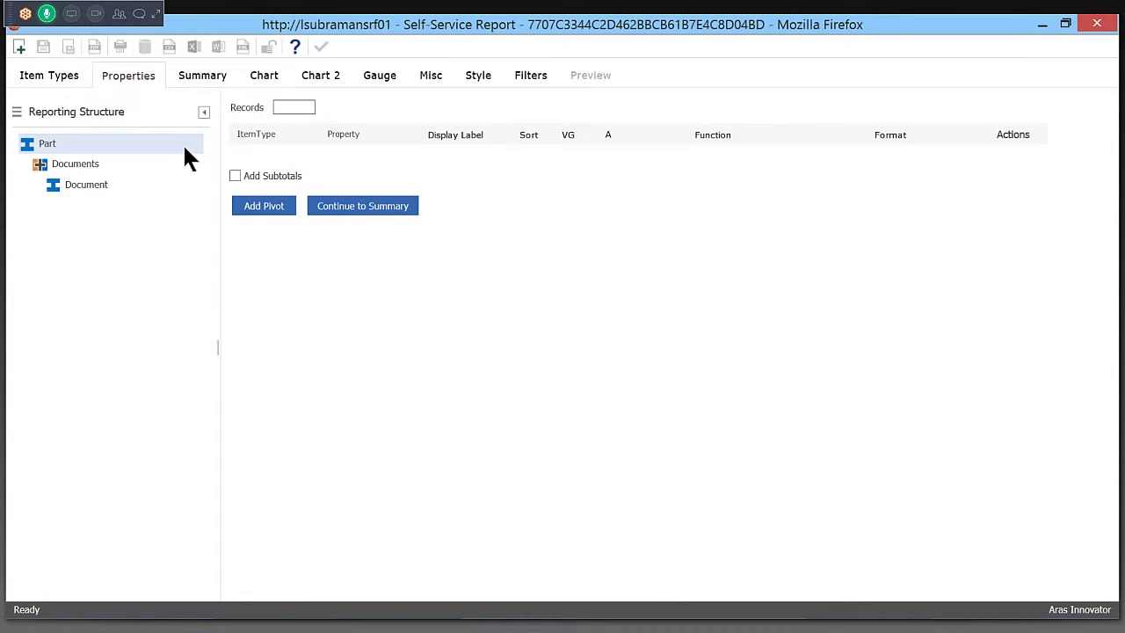
click(184, 149)
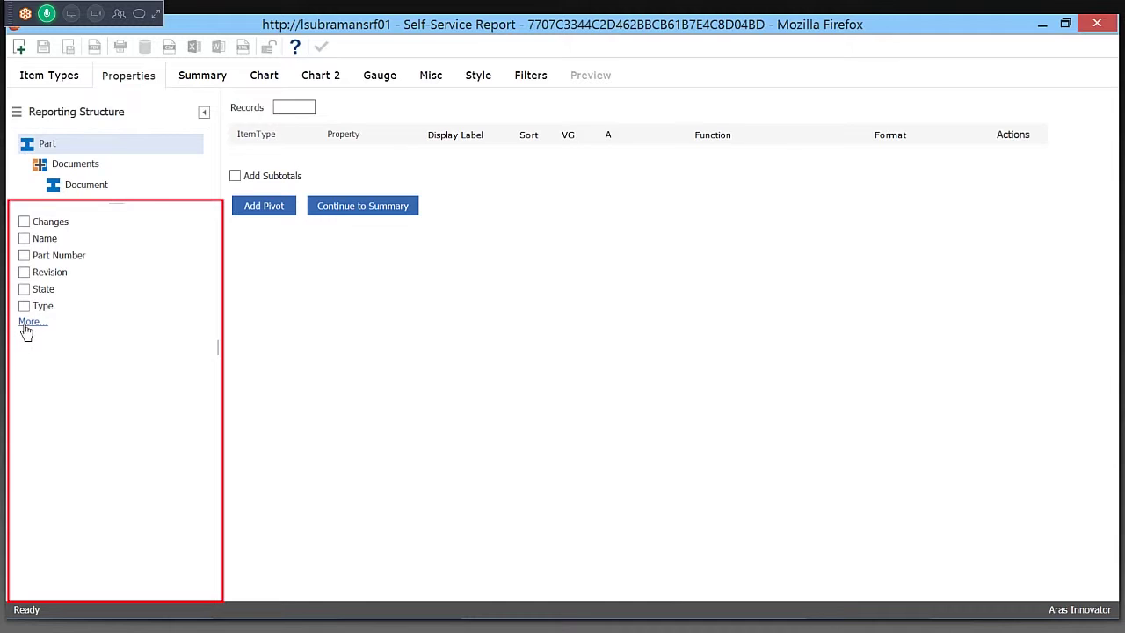
click(23, 255)
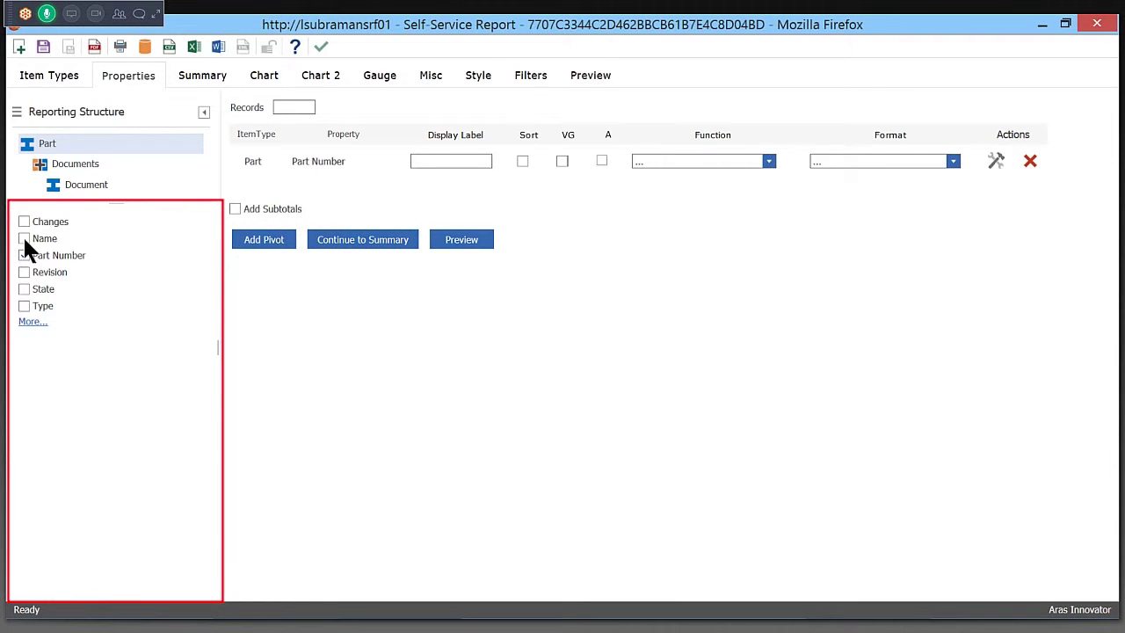
click(23, 238)
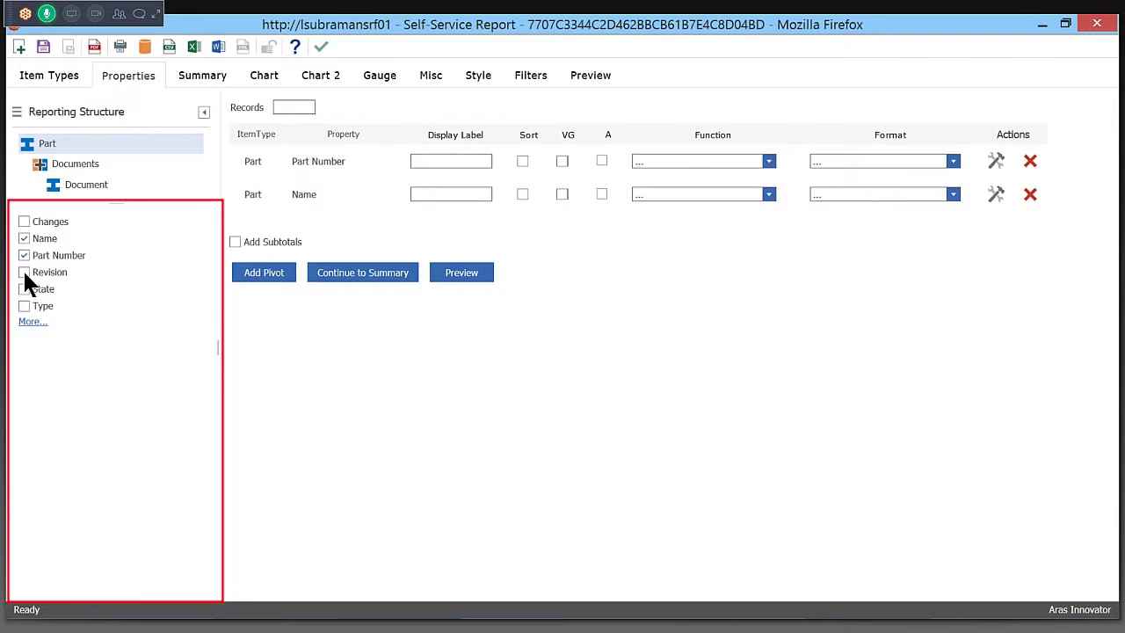
click(24, 273)
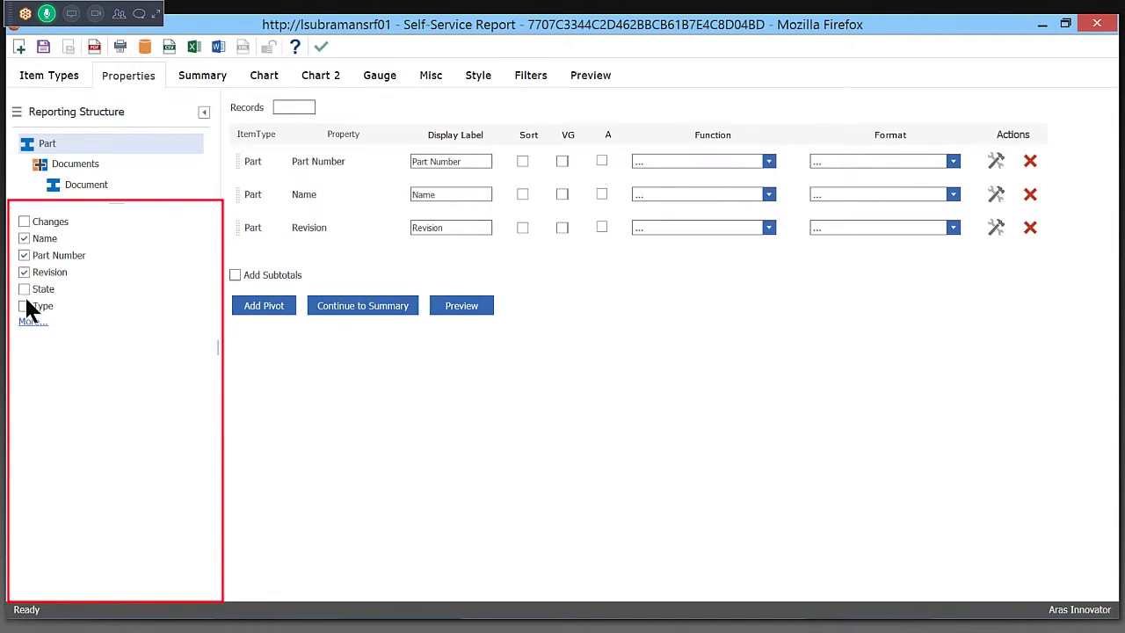
click(24, 289)
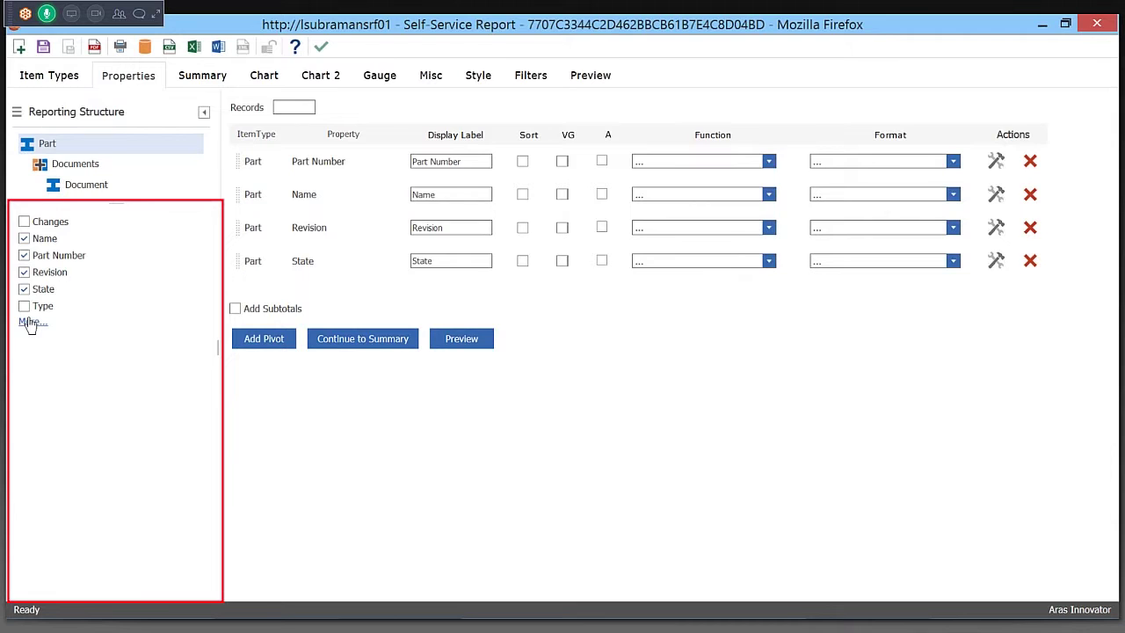
click(31, 322)
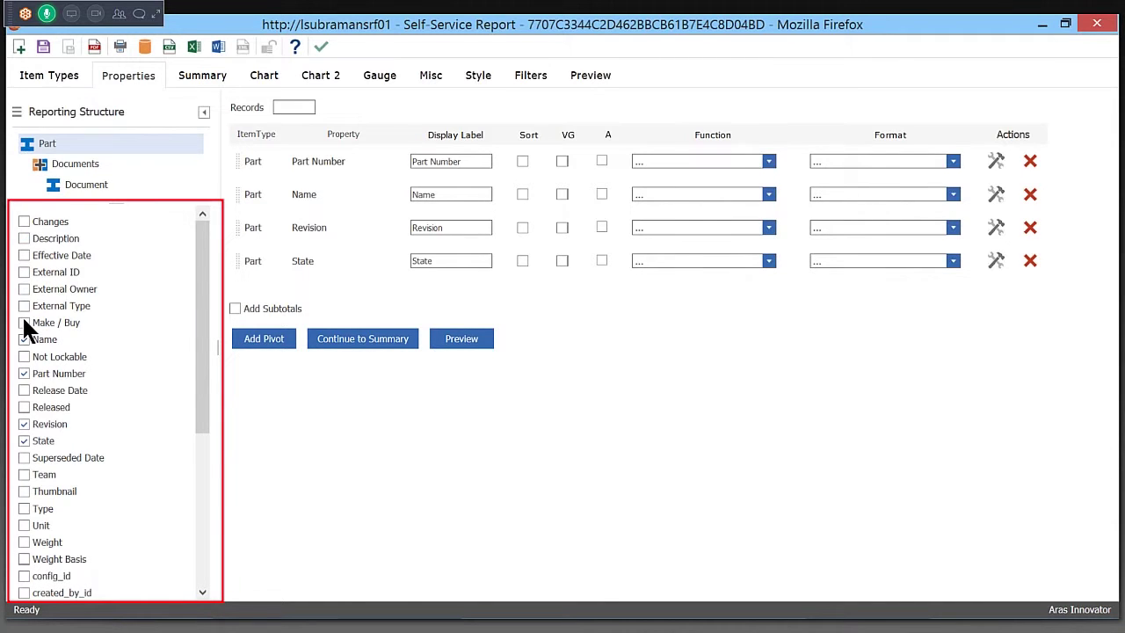
click(23, 323)
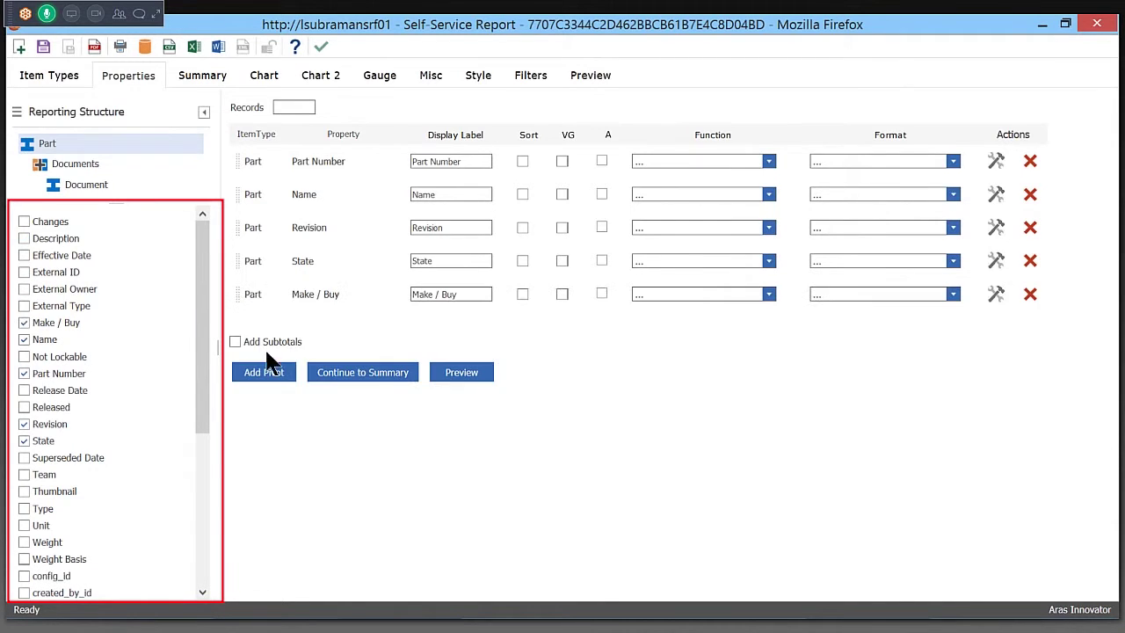
Relabel the related Document's Name column as Doc Name.
click(172, 187)
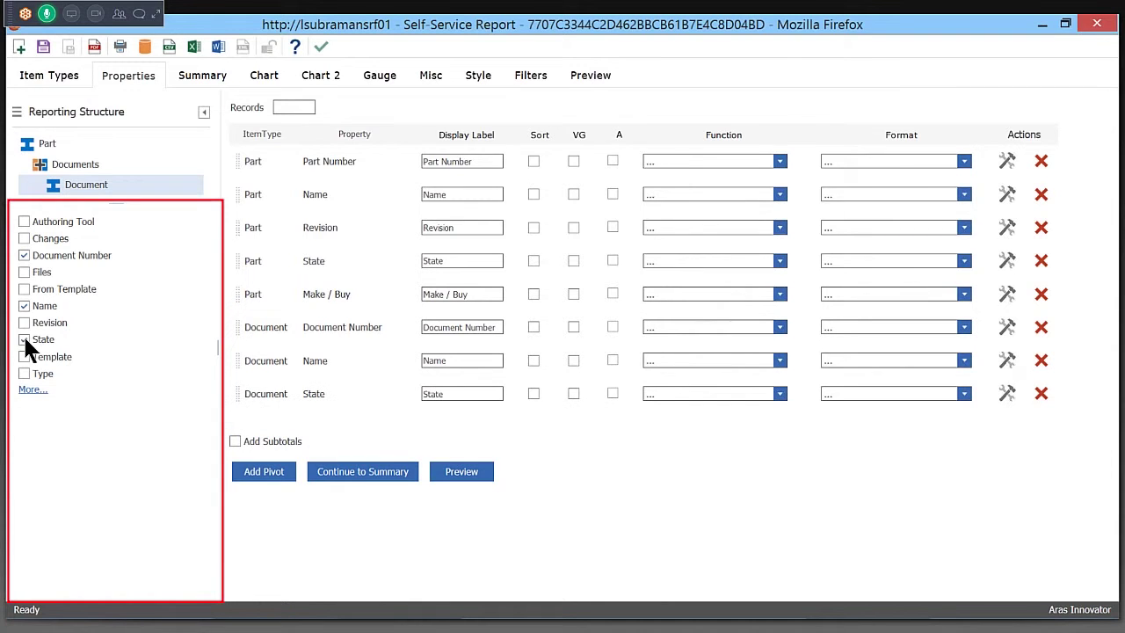
click(470, 360)
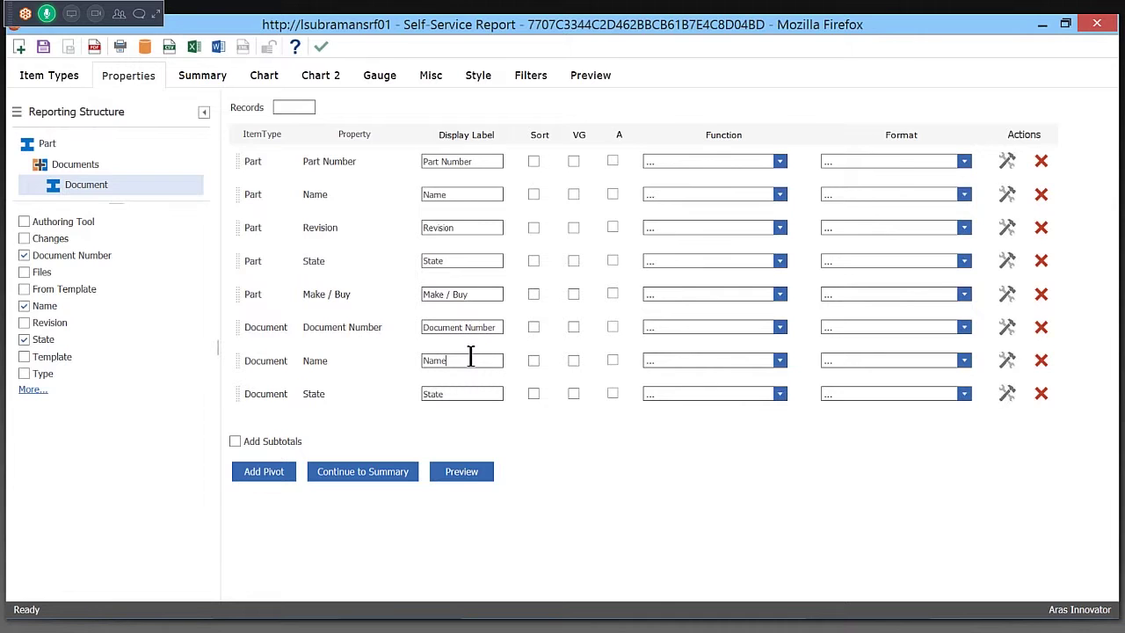
text(Doc )
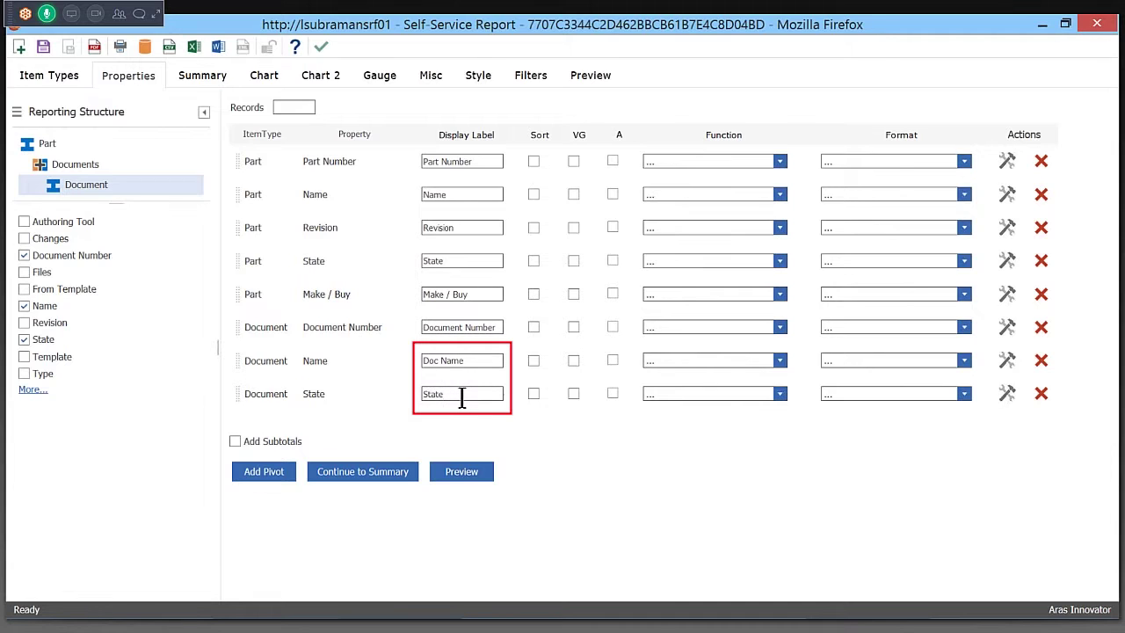
text(Doc)
Add Part created_on formatted as 'Friday, August 21, 2015' and move it right after Revision.
click(118, 145)
click(33, 318)
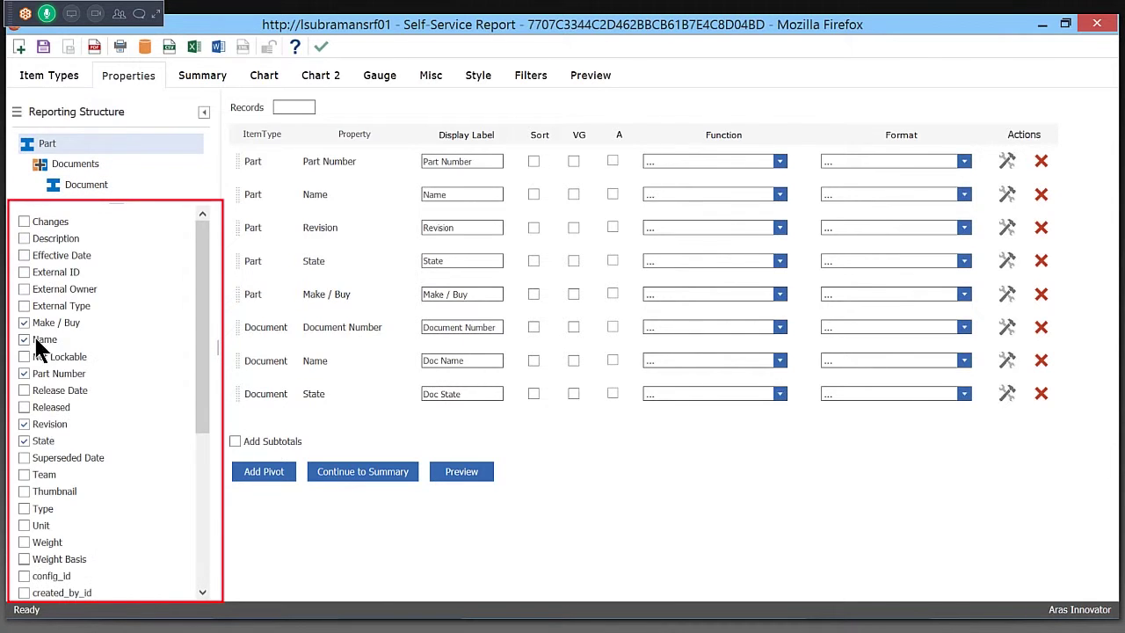
scroll(51, 547, down, 2)
click(24, 573)
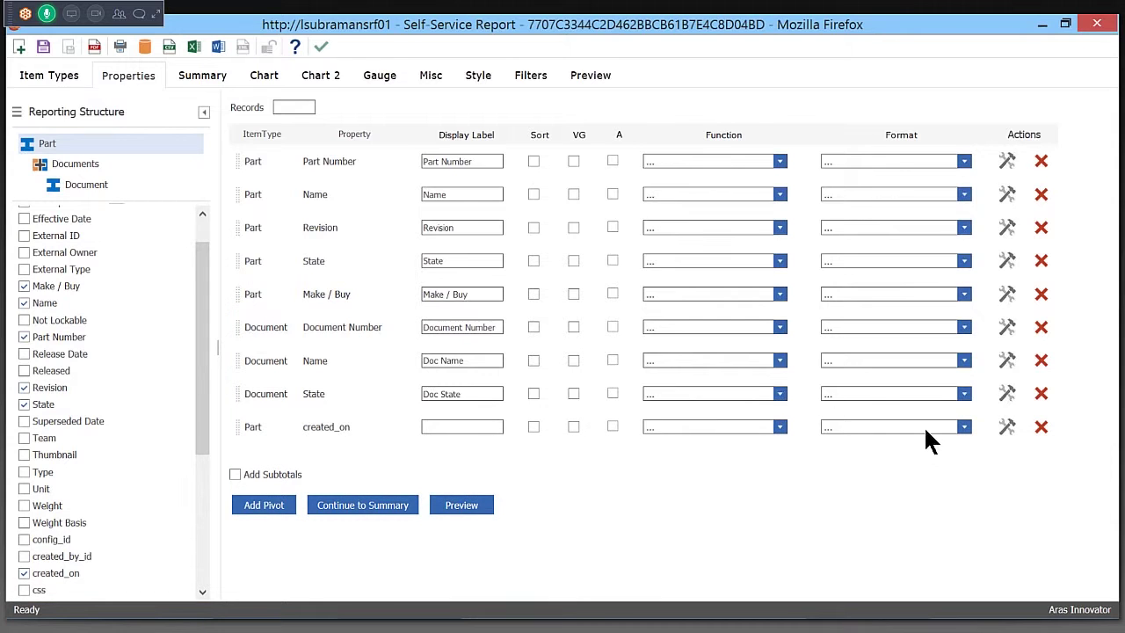
click(925, 427)
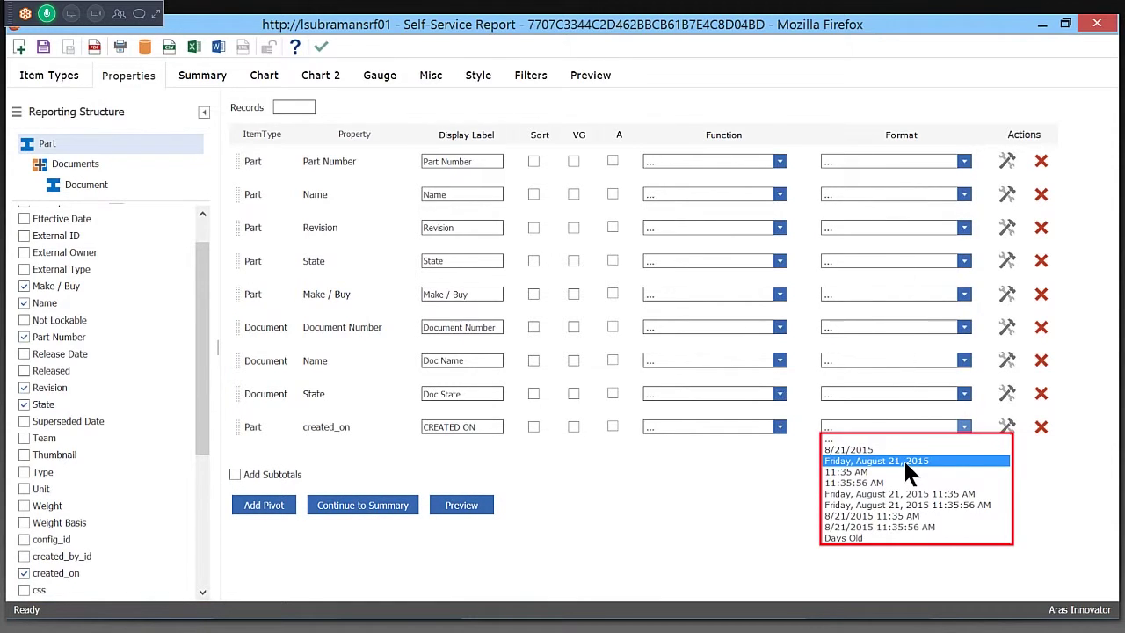
click(909, 461)
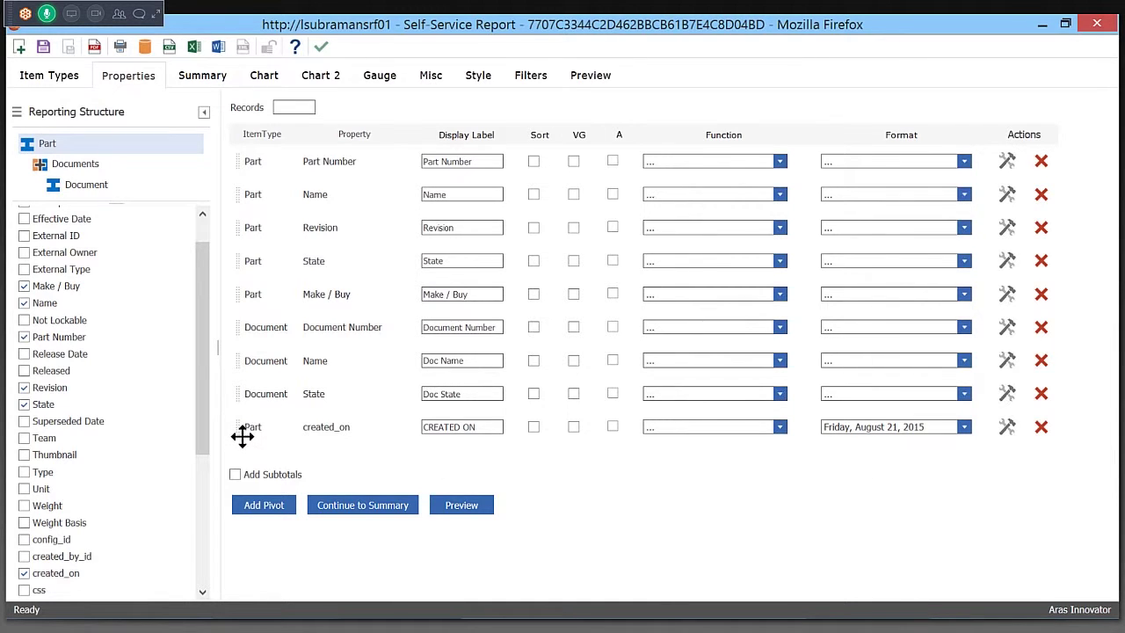
drag(241, 434, 300, 268)
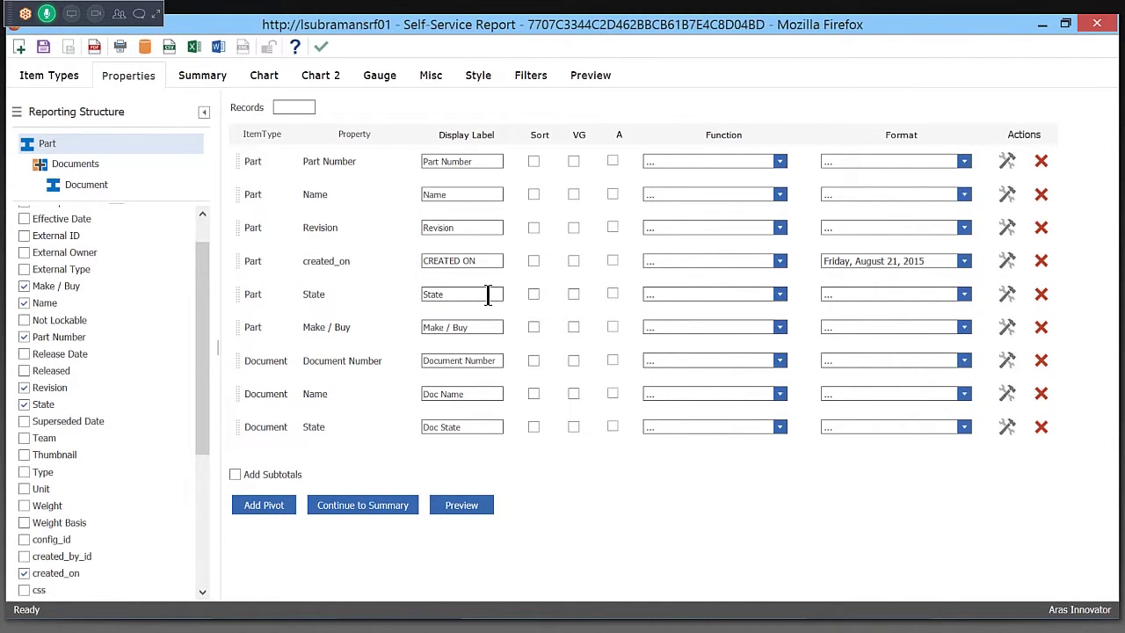
Make the report chart a pie with part State as both slice label and counted value.
click(574, 295)
click(264, 81)
click(95, 107)
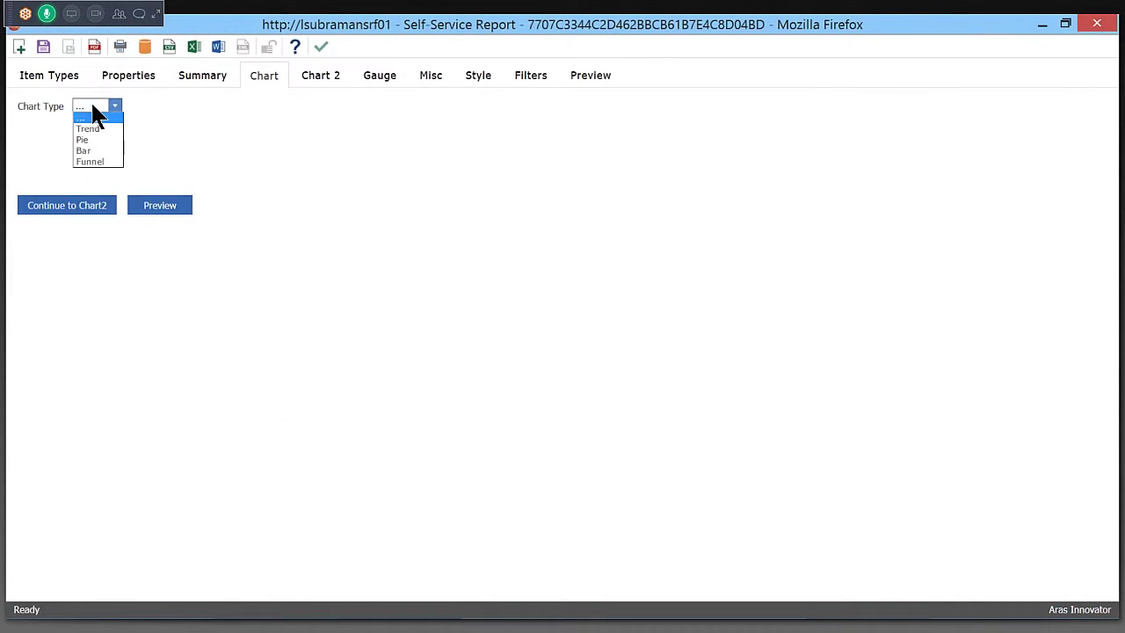
click(90, 140)
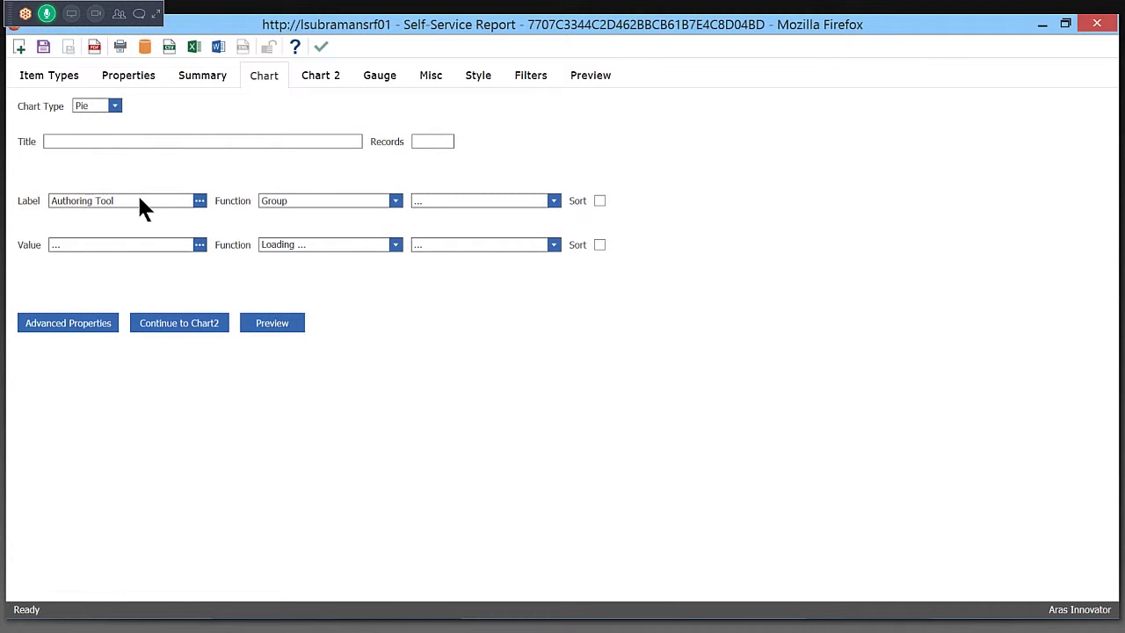
click(495, 177)
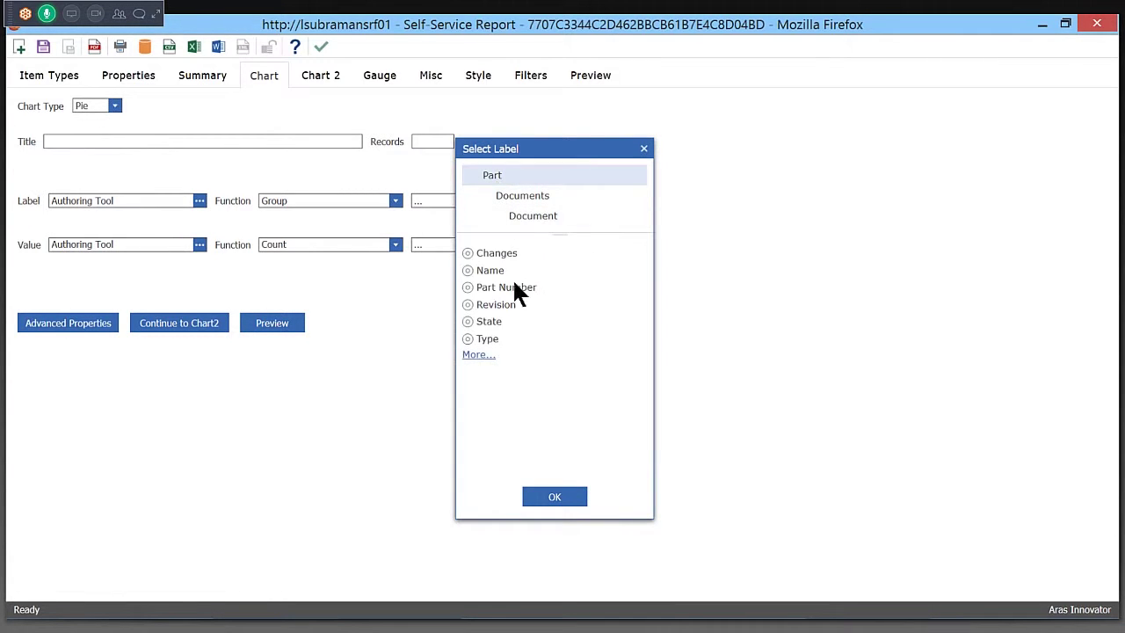
click(483, 321)
click(531, 496)
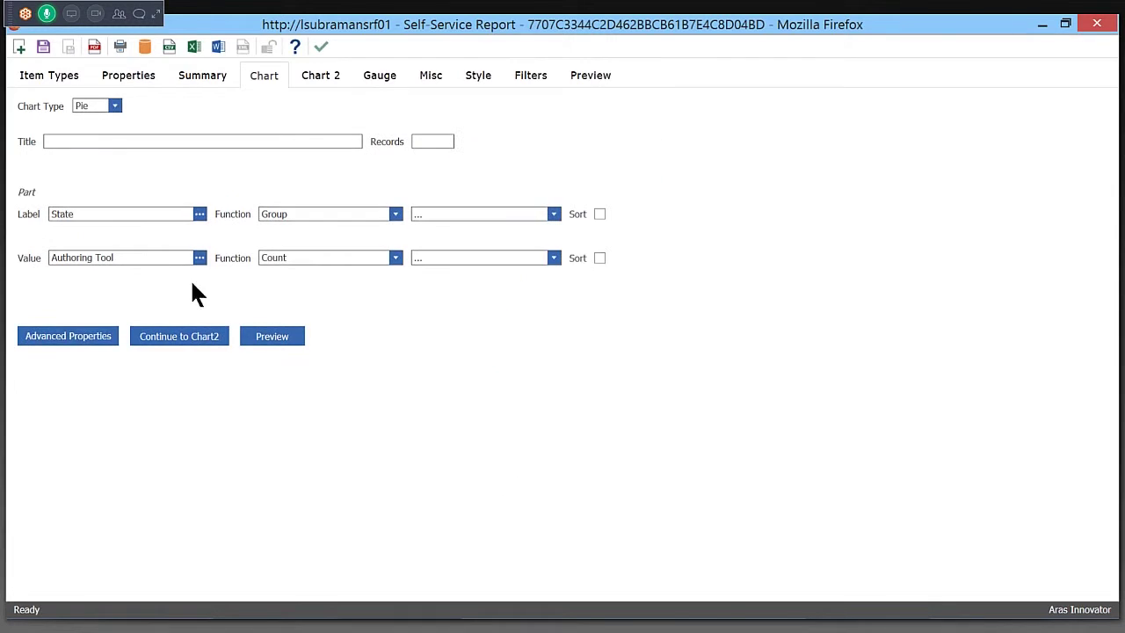
click(199, 257)
click(520, 174)
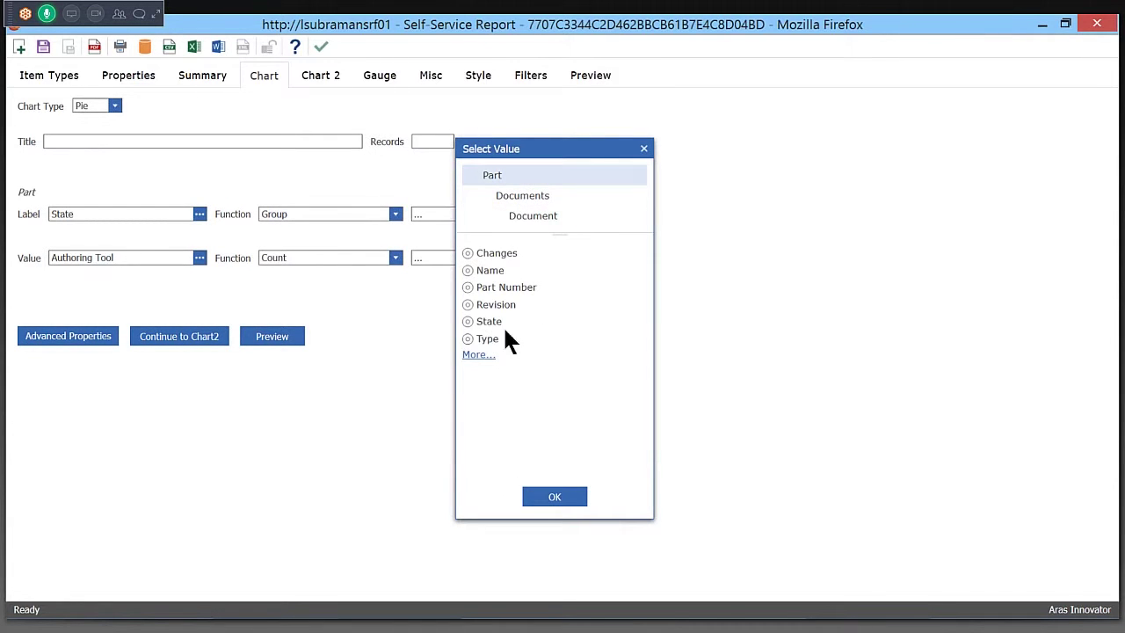
click(535, 497)
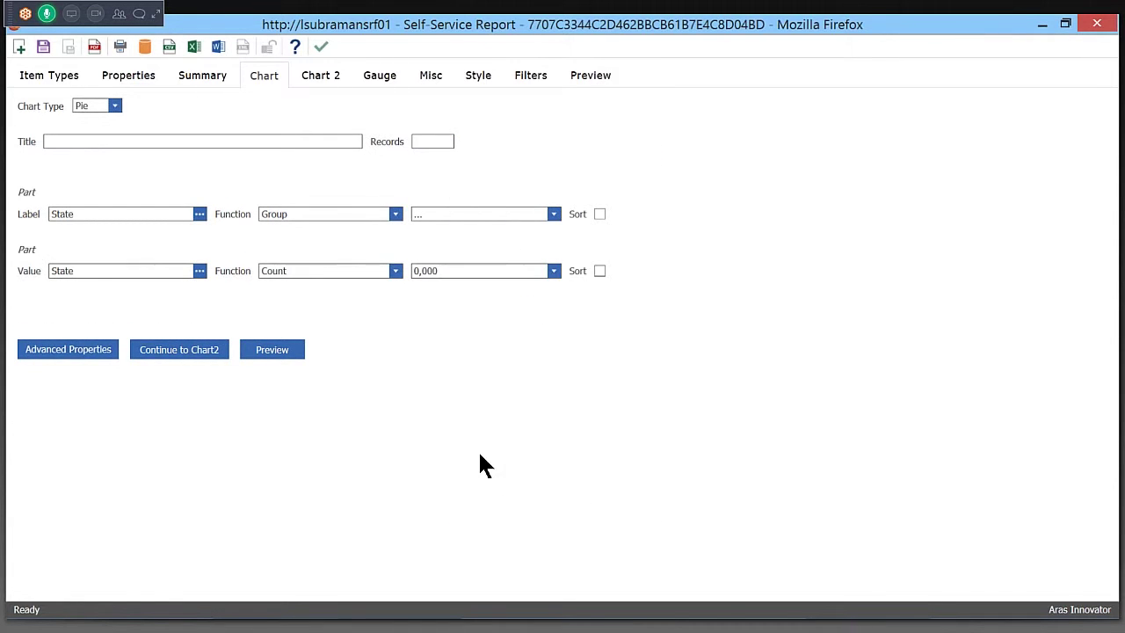
Split the pie charts by Make / Buy in the advanced chart options.
click(62, 349)
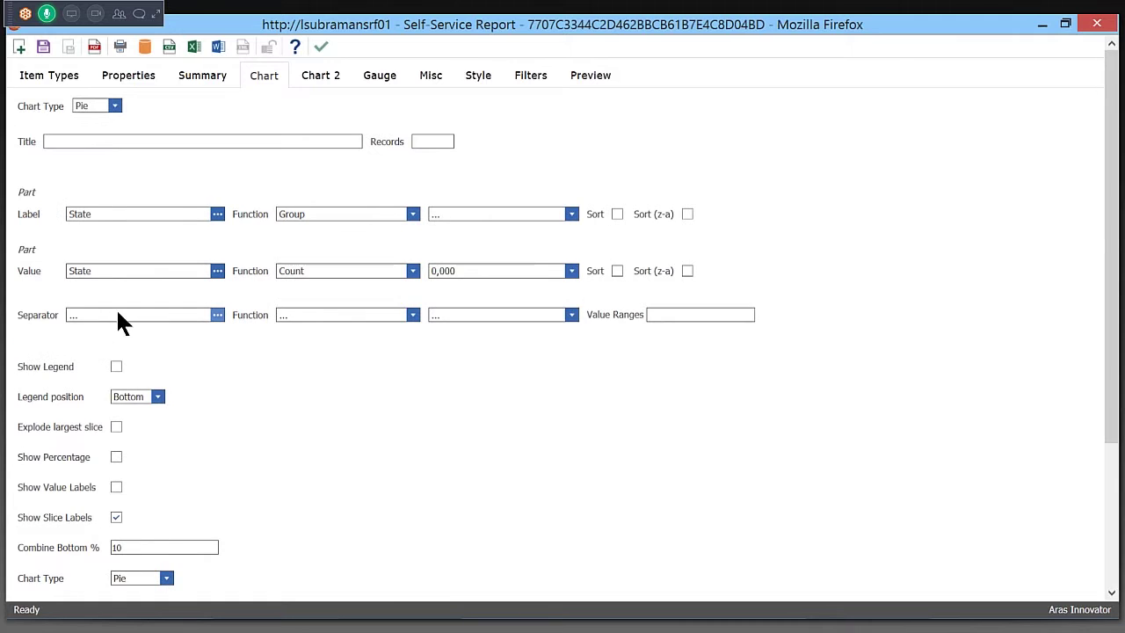
click(116, 309)
click(508, 173)
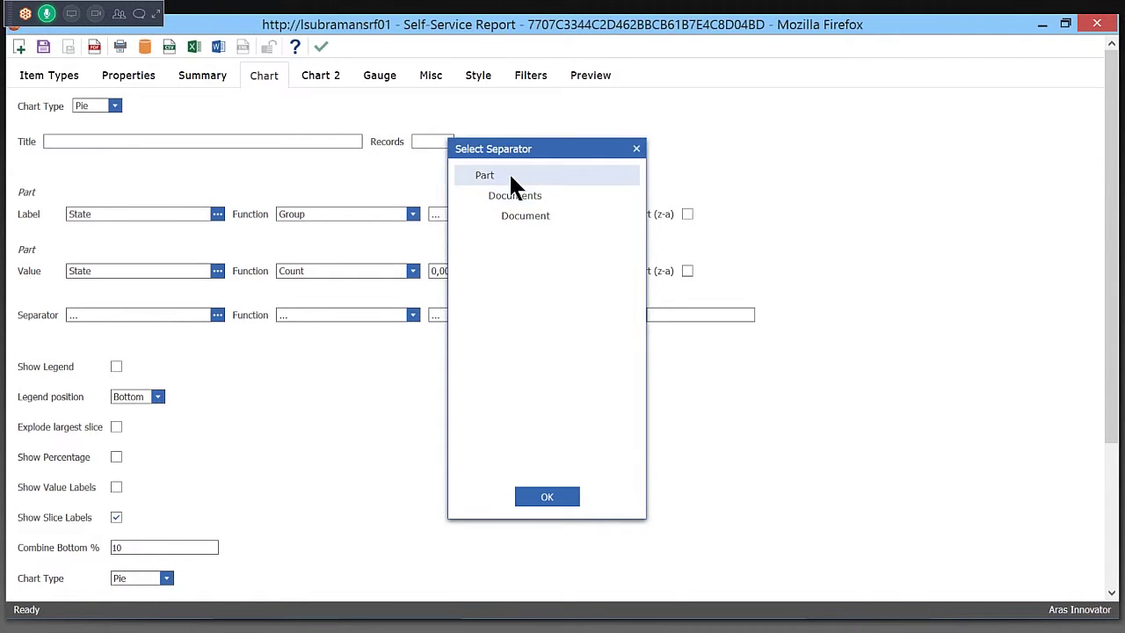
click(472, 356)
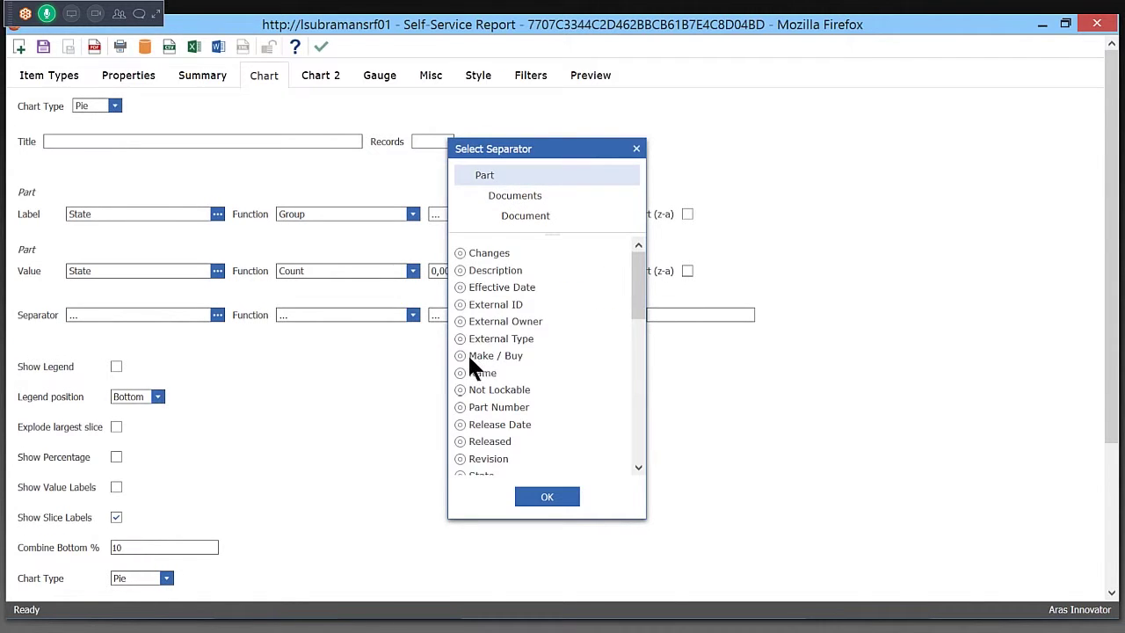
click(459, 355)
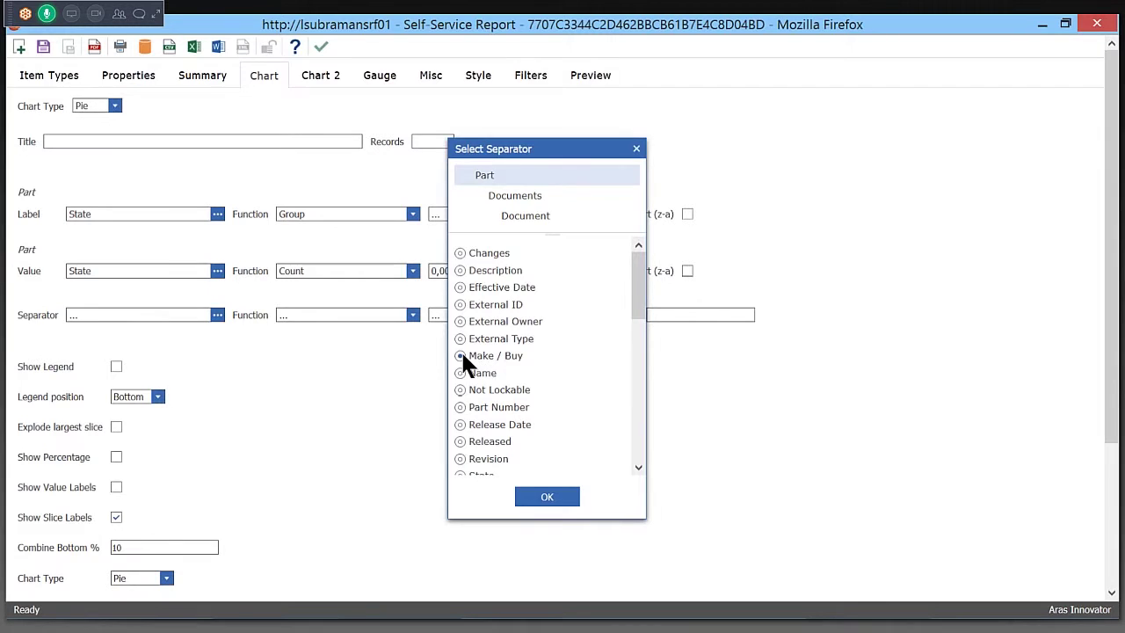
click(546, 496)
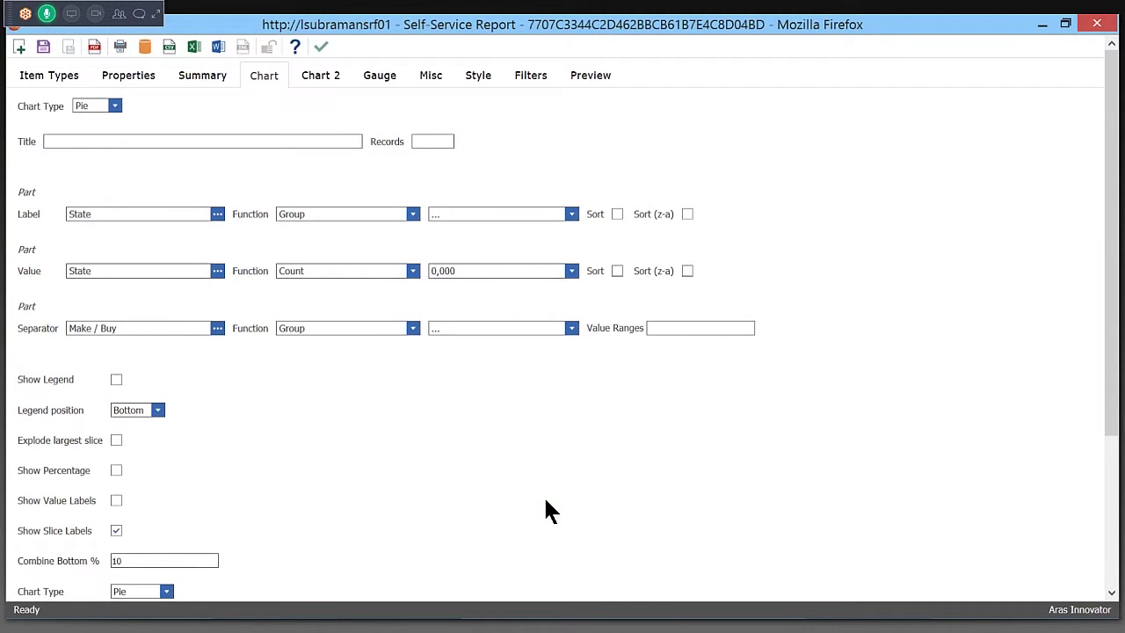
Show the legend and percentages on the pies and set Combine Bottom % to 1.
click(117, 377)
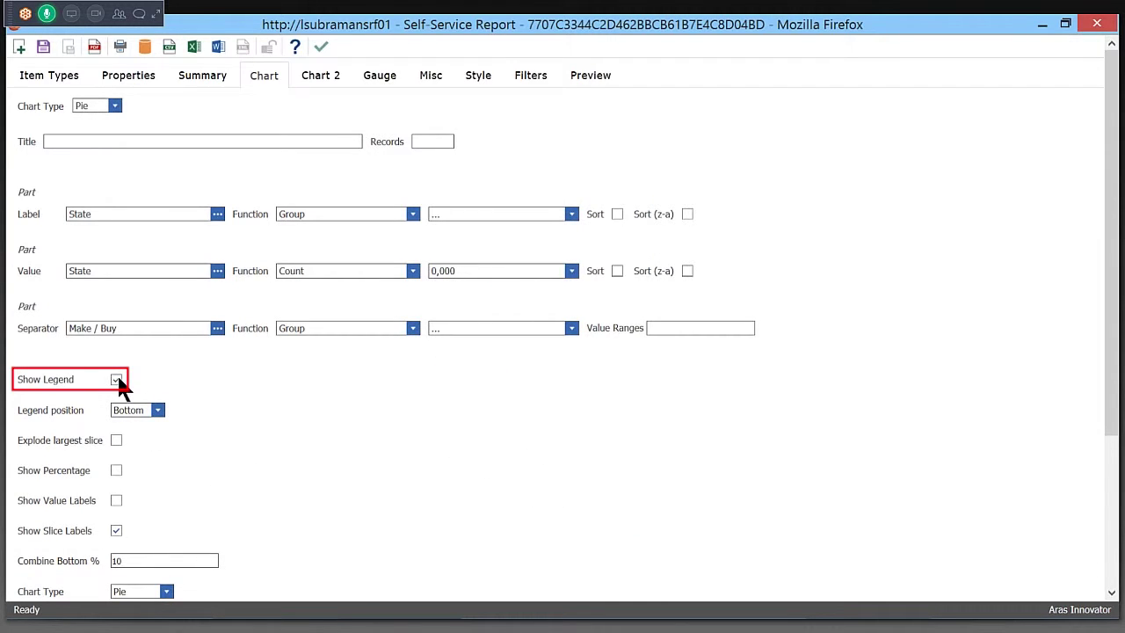
click(117, 470)
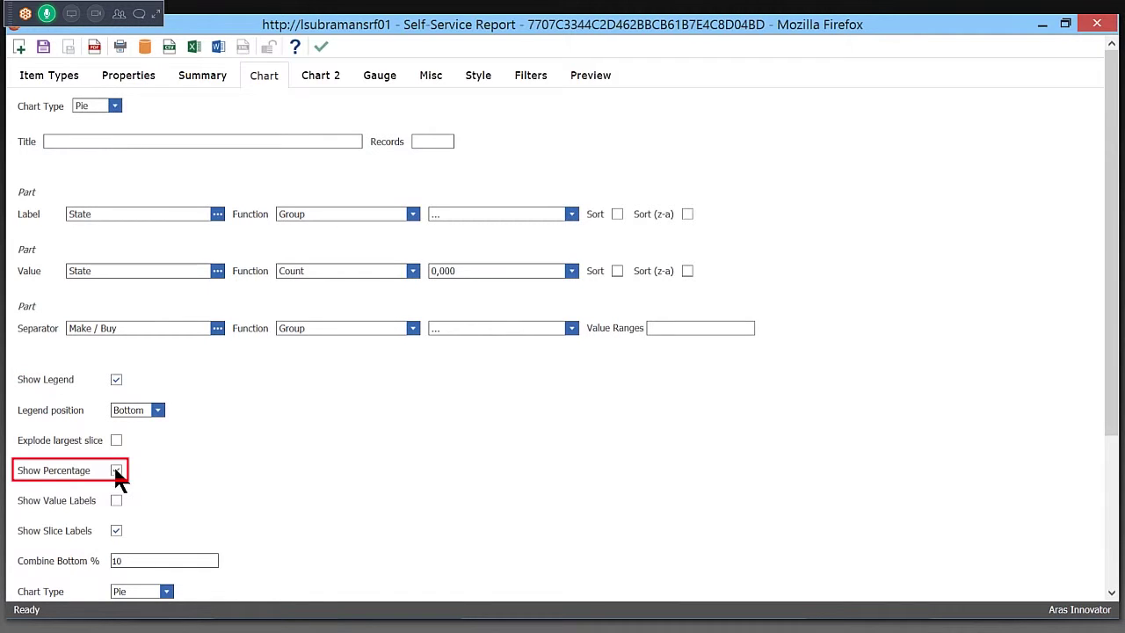
double_click(163, 561)
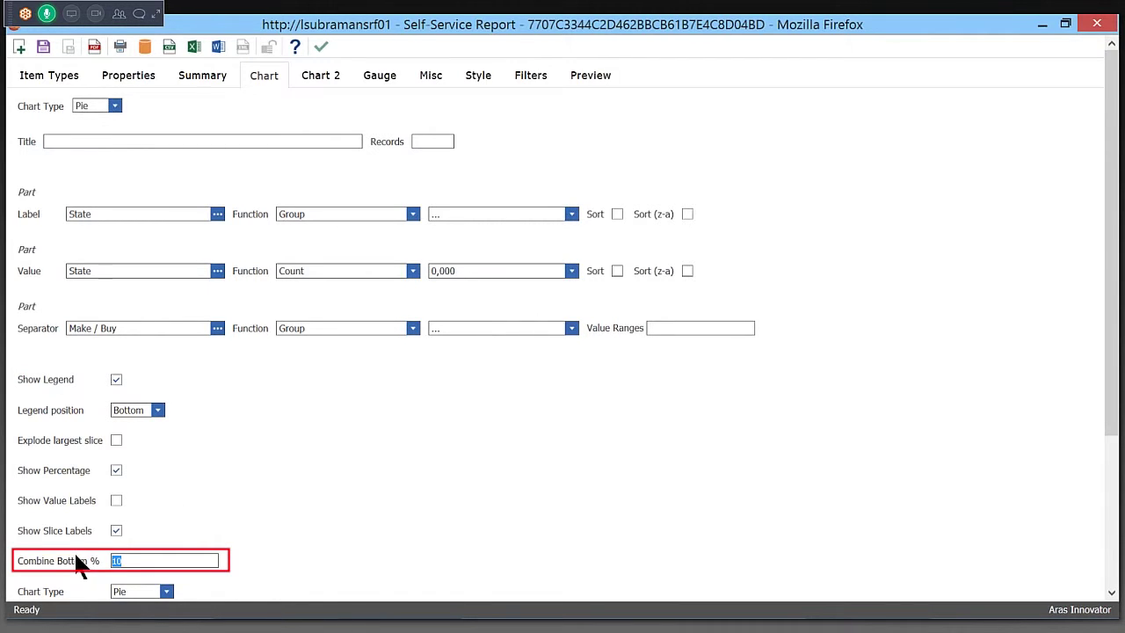
text(1)
scroll(508, 550, down, 3)
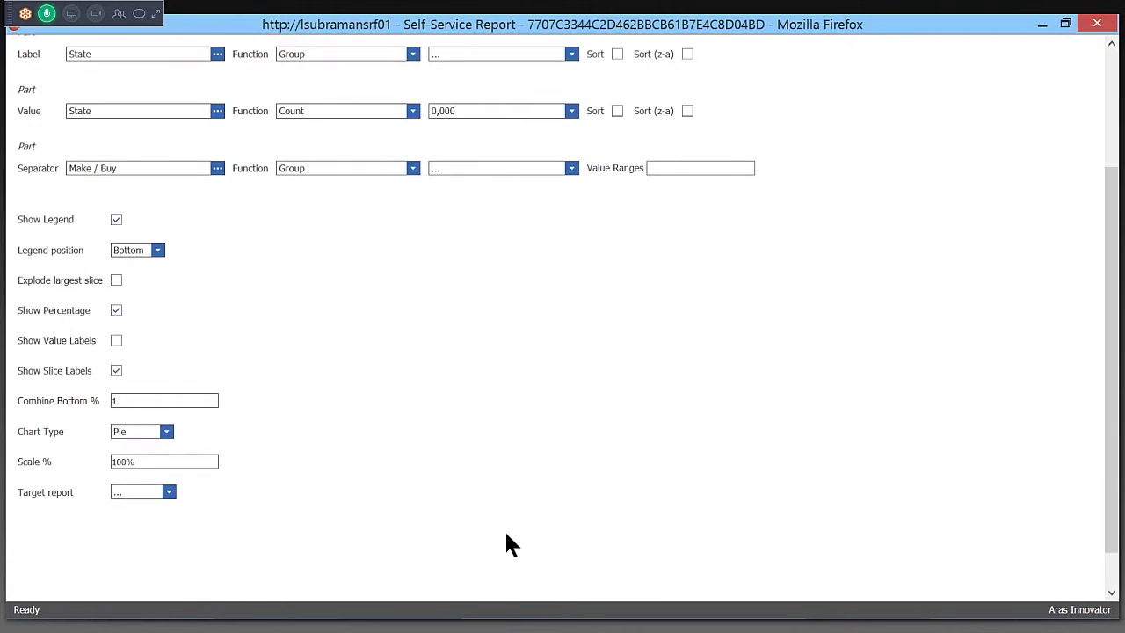
scroll(512, 541, down, 1)
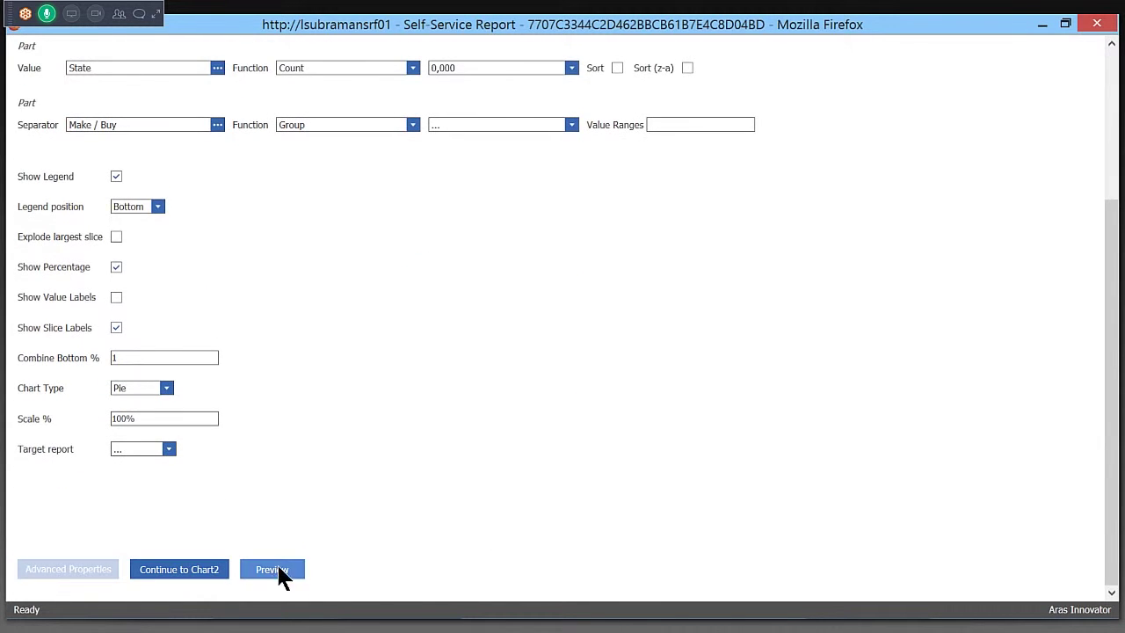
Preview the report and check the Buy and Make pie charts and tables.
click(281, 571)
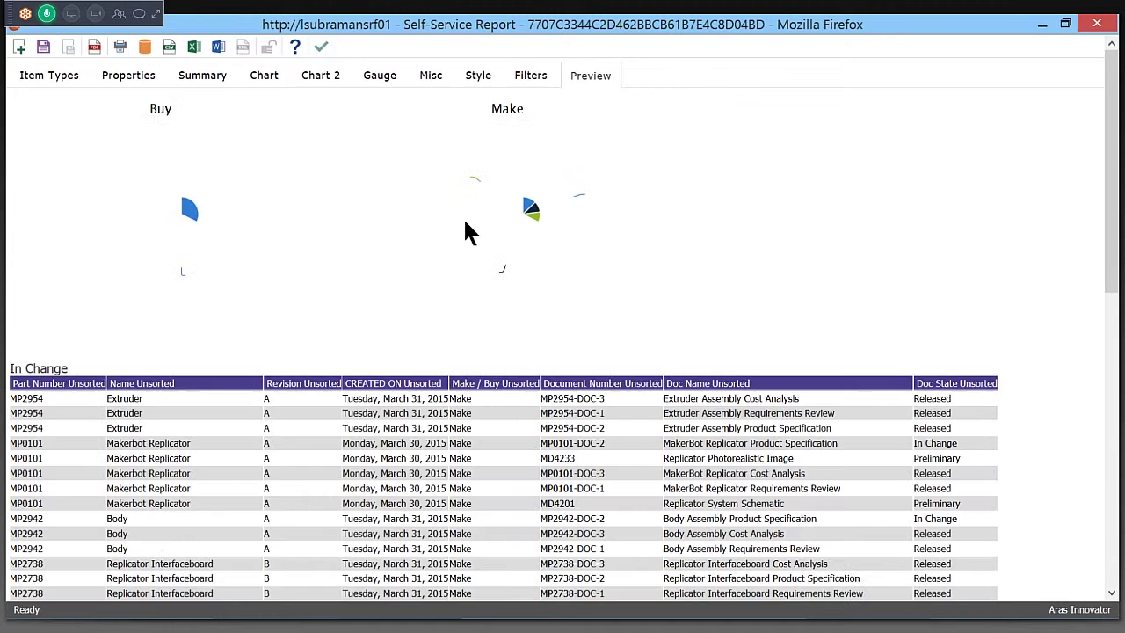
scroll(708, 326, down, 3)
scroll(708, 326, up, 3)
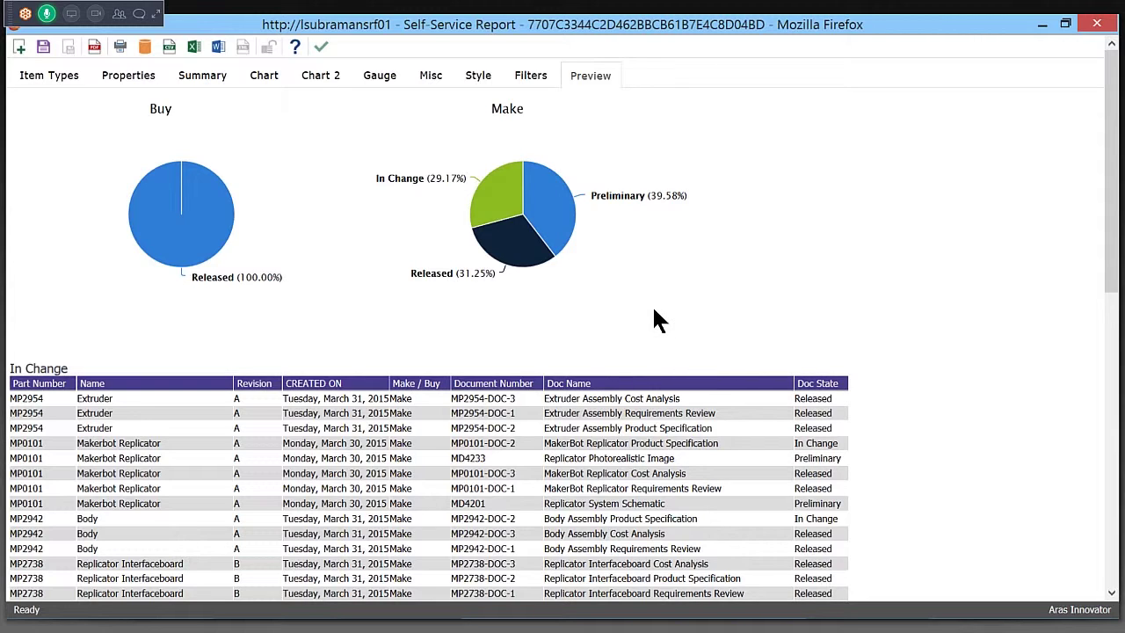
Name the report 'Parts and Documents'.
click(430, 76)
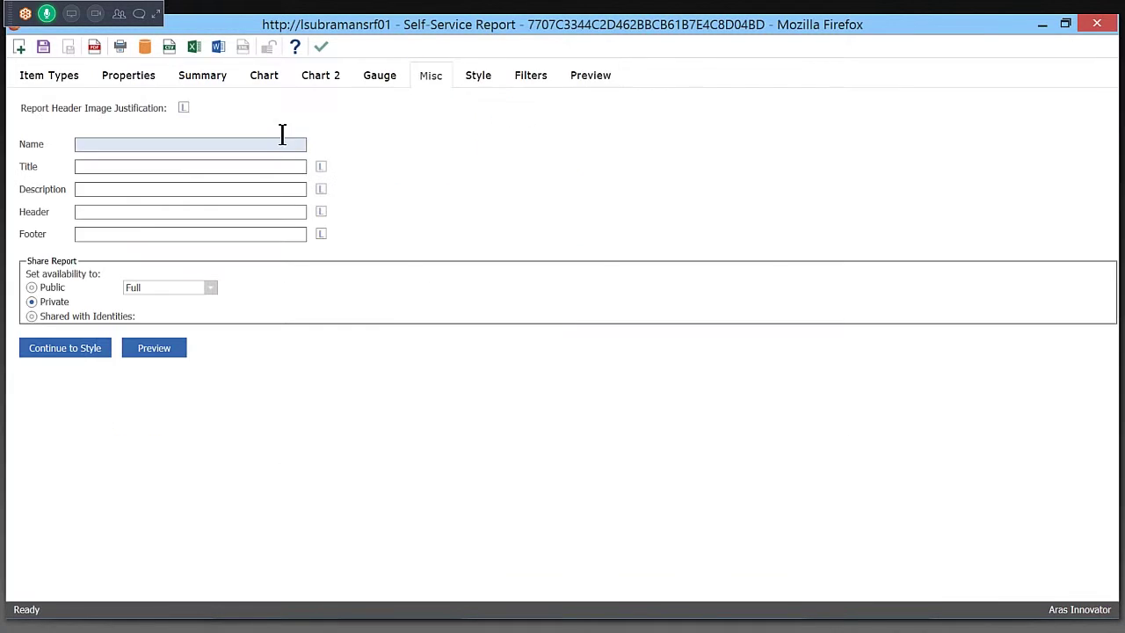
click(270, 146)
text(Parts and Documents)
Share the report with the Engineering identity at Full permission.
click(31, 316)
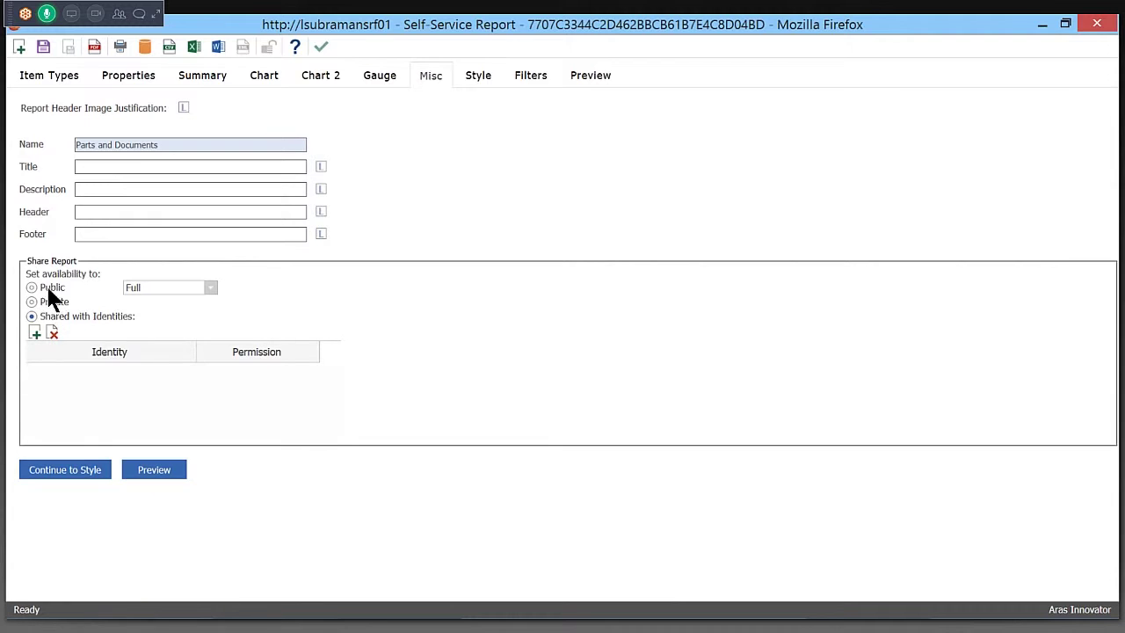
click(35, 333)
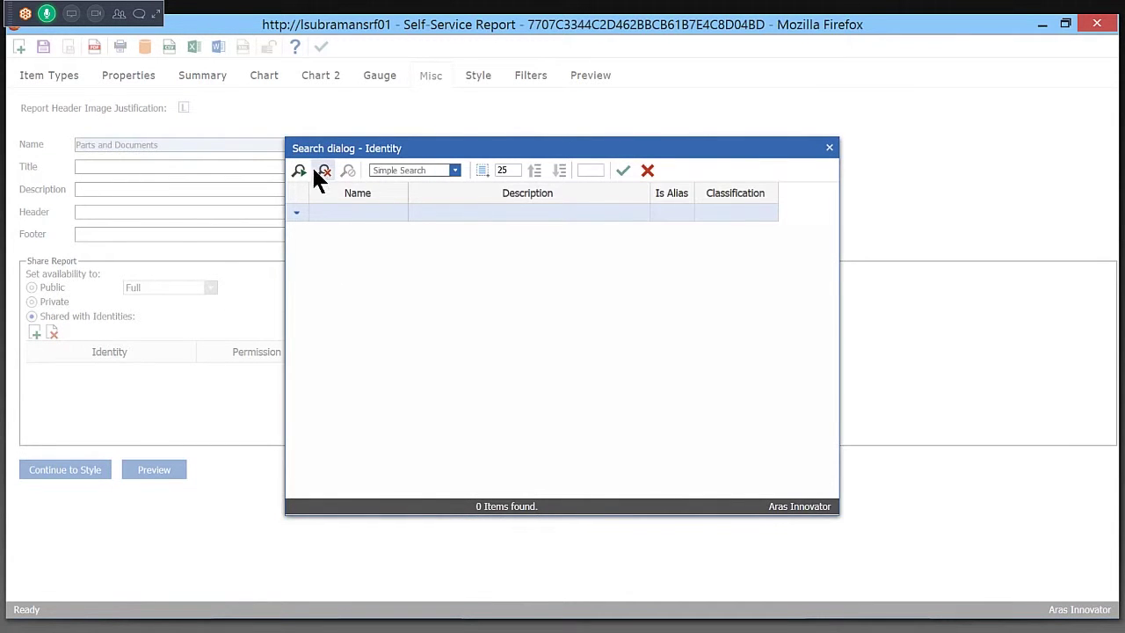
click(300, 172)
scroll(324, 362, down, 4)
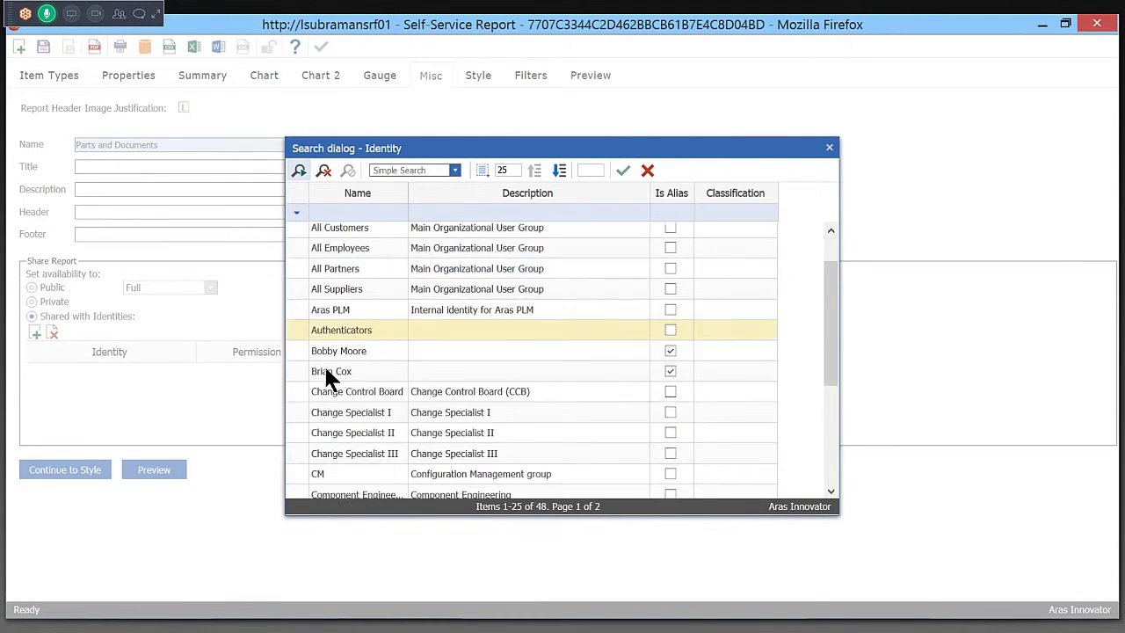
scroll(322, 387, down, 1)
double_click(296, 424)
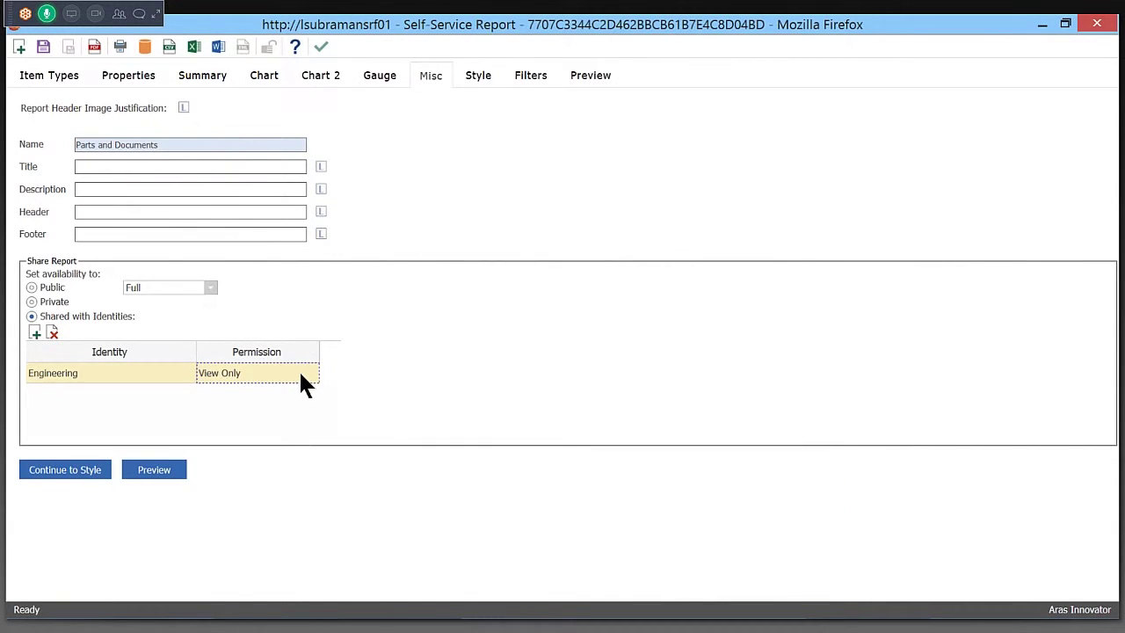
click(298, 374)
click(310, 374)
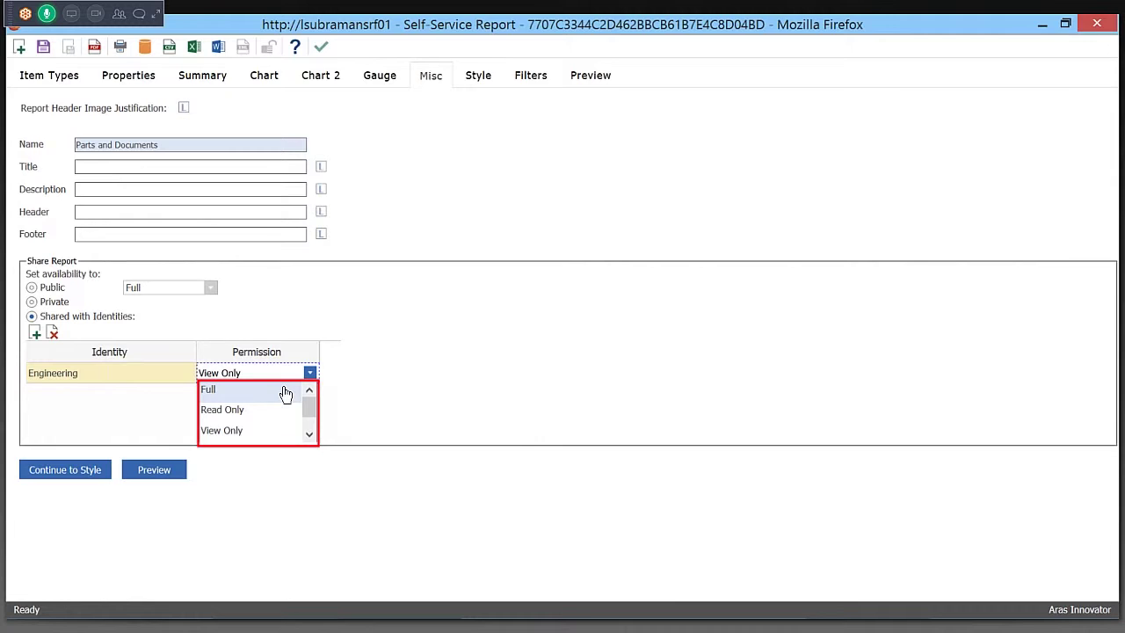
click(283, 389)
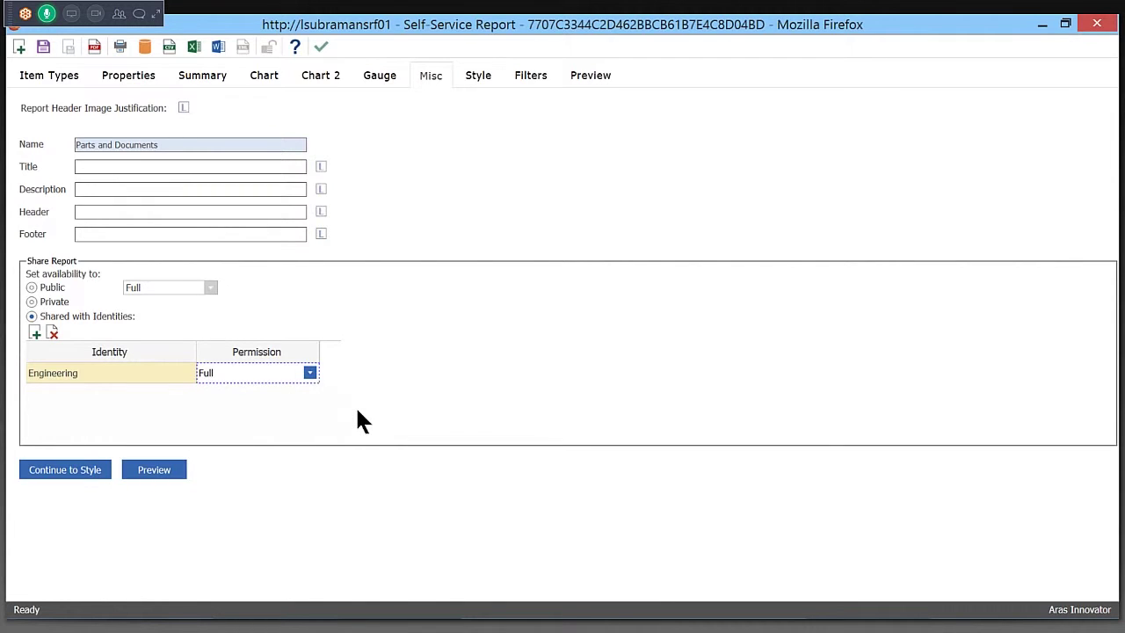
click(356, 410)
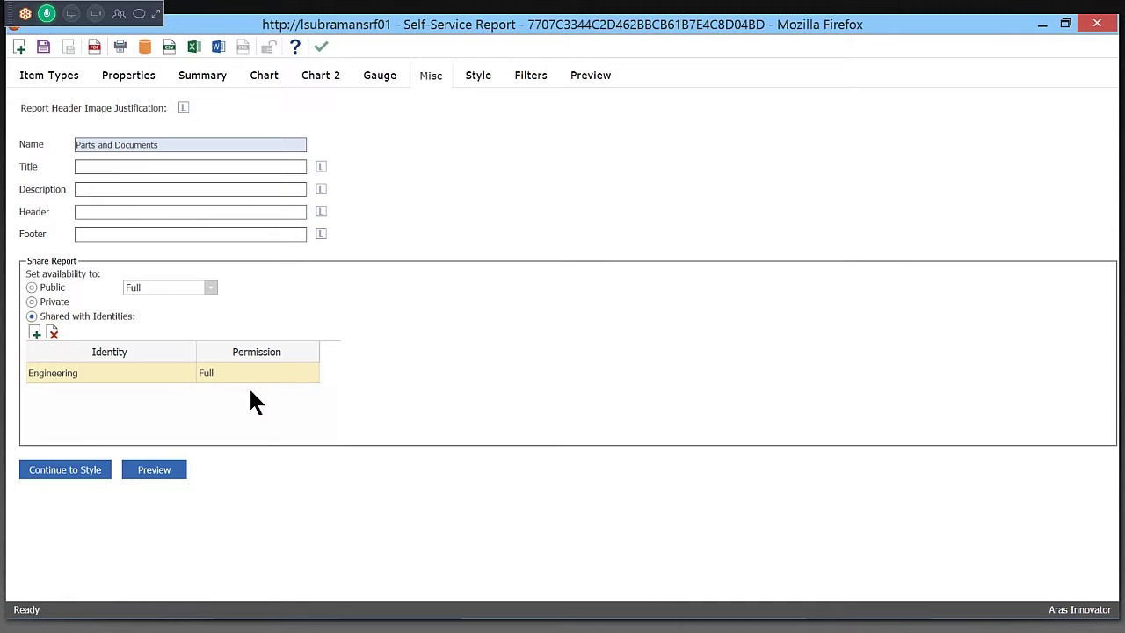
Save and close the report, then run Parts and Documents from My Reports full-screen.
click(322, 48)
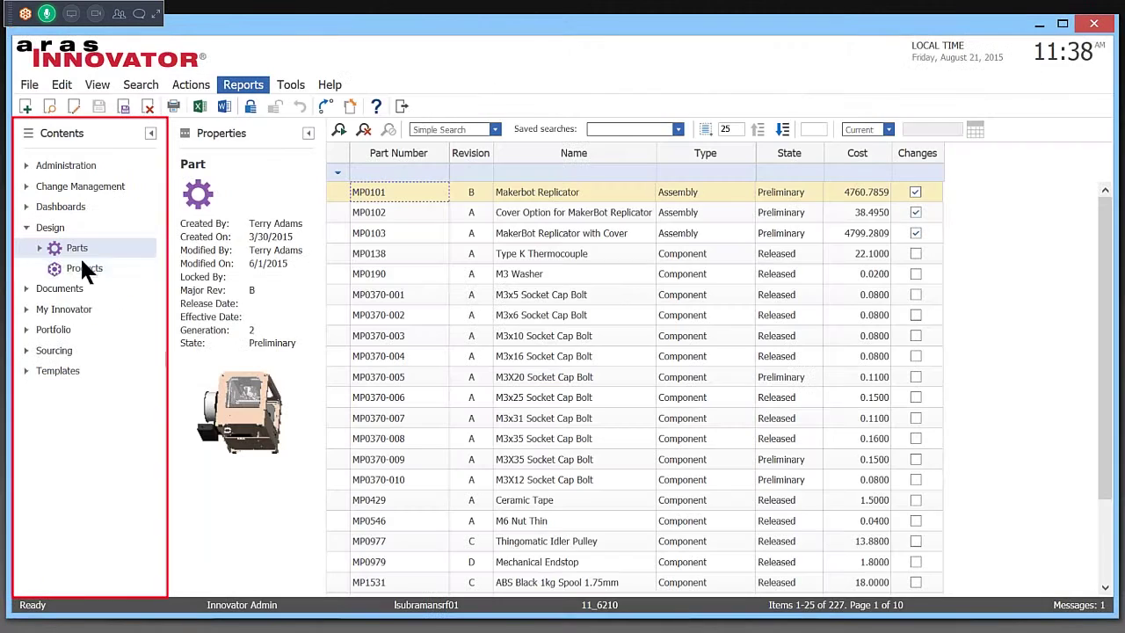
click(27, 310)
click(77, 391)
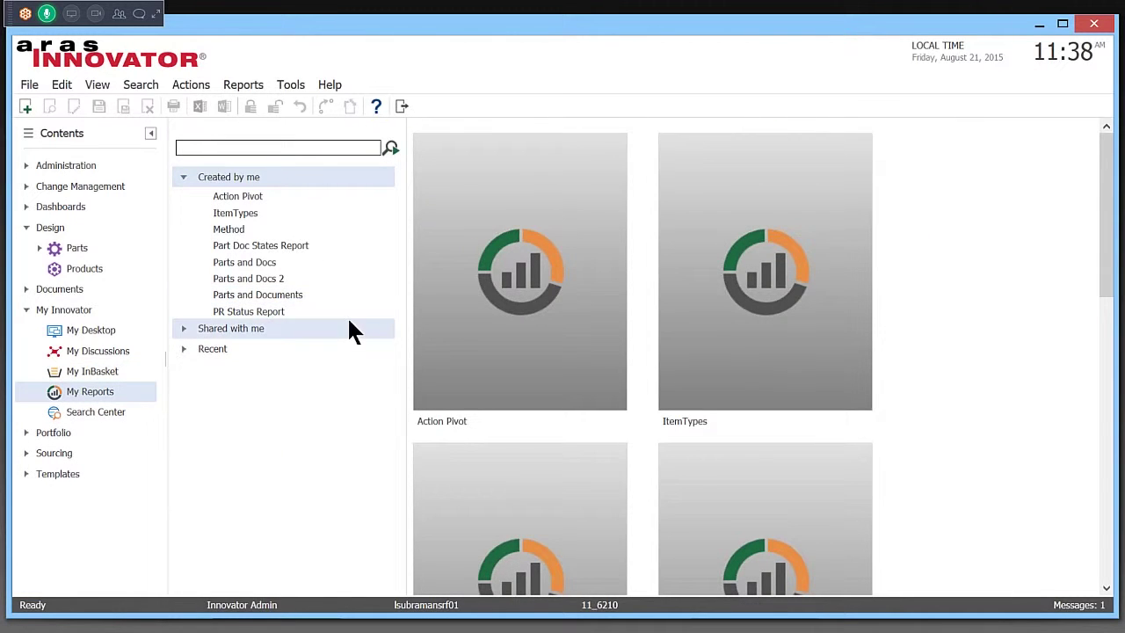
double_click(315, 295)
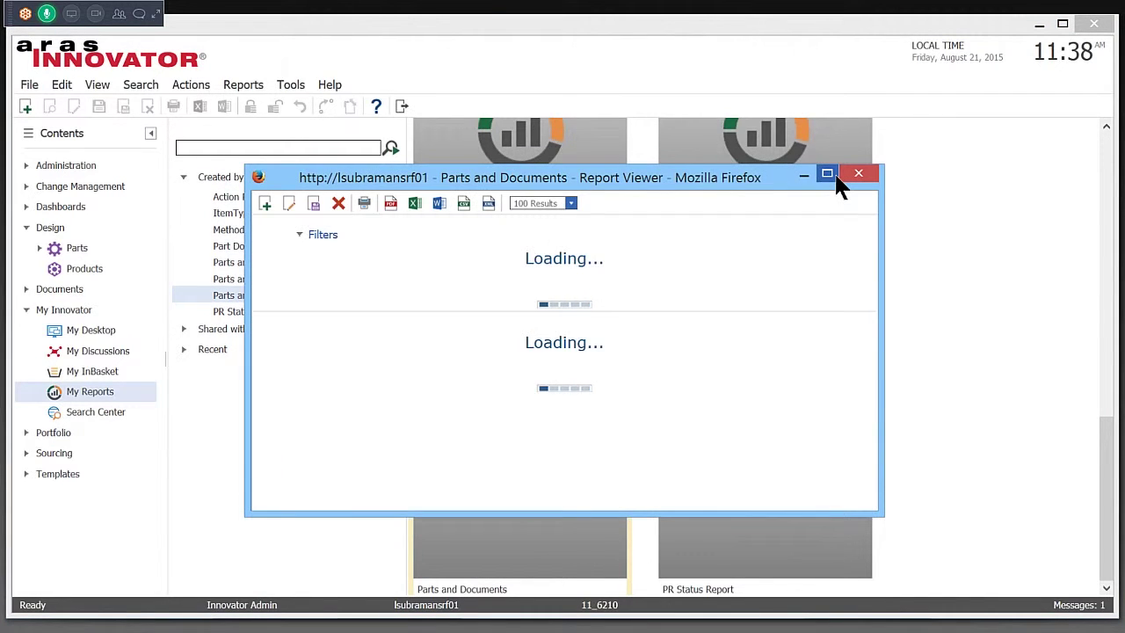
click(834, 173)
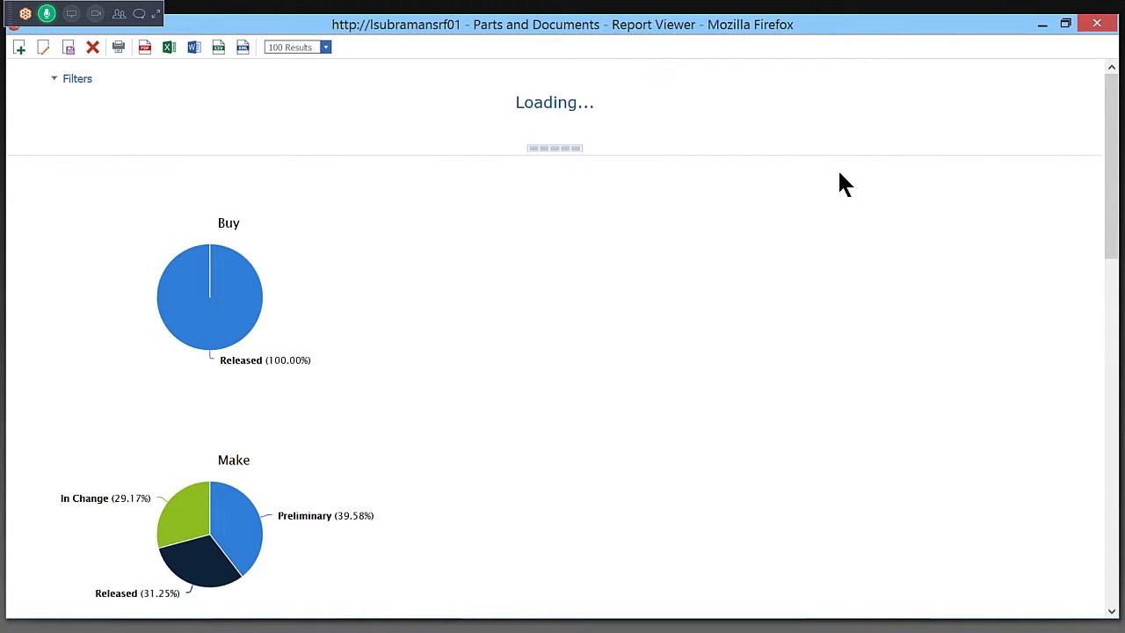